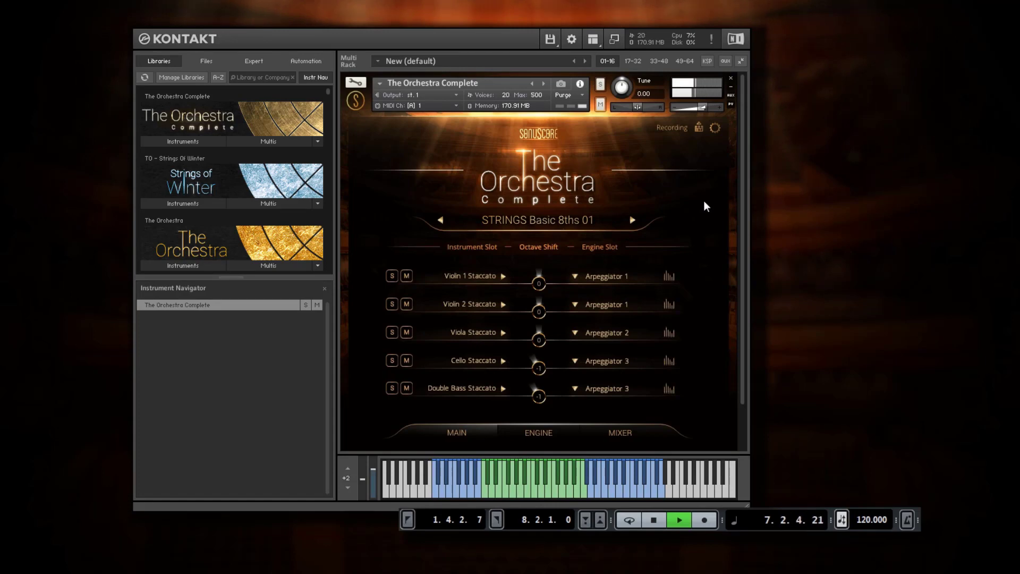
# - Stop each STRINGS Basic 8ths 01 playback and export its captured MIDI into the arrangement at bar 13, the second pass below the first
pyautogui.press('space')
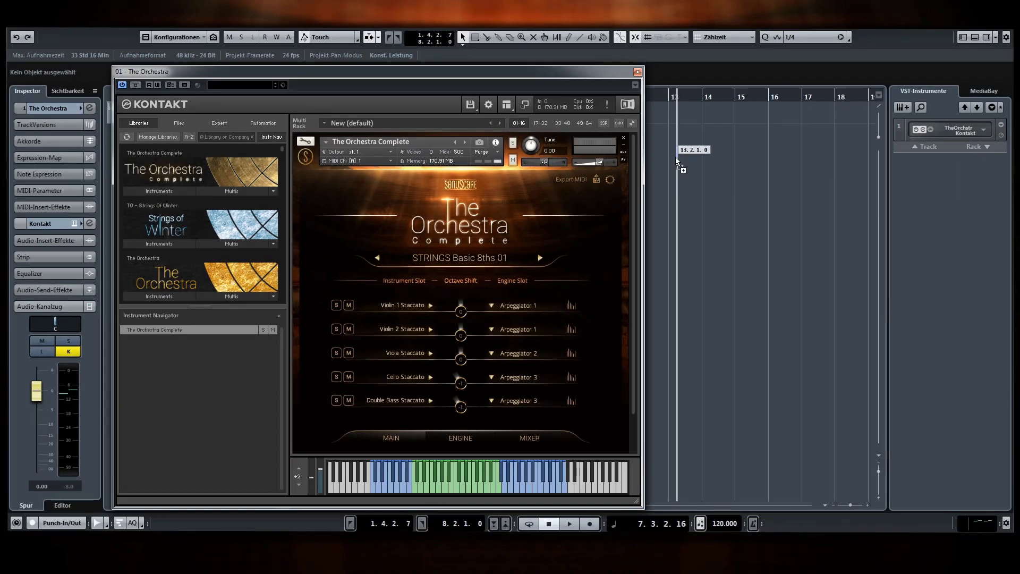
pyautogui.moveTo(676, 160); pyautogui.dragTo(669, 134)
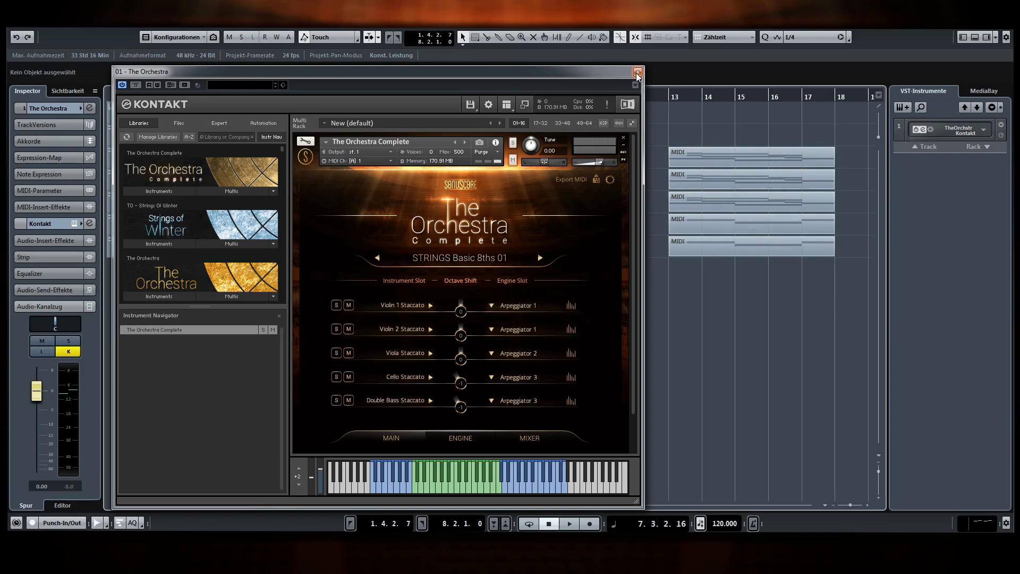
pyautogui.moveTo(716, 264); pyautogui.dragTo(719, 269)
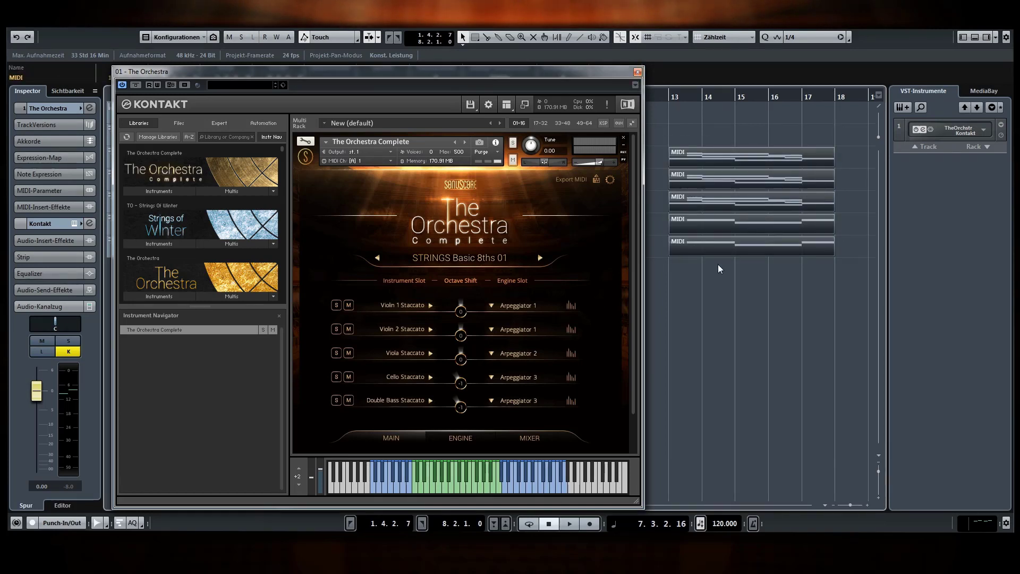
pyautogui.click(718, 268)
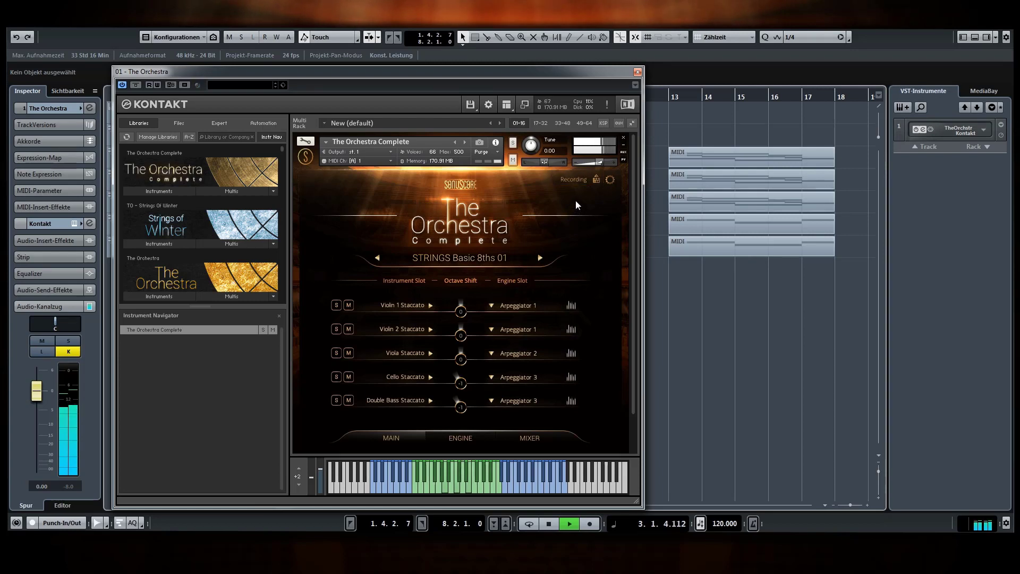
pyautogui.press('space')
pyautogui.moveTo(582, 179); pyautogui.dragTo(670, 276)
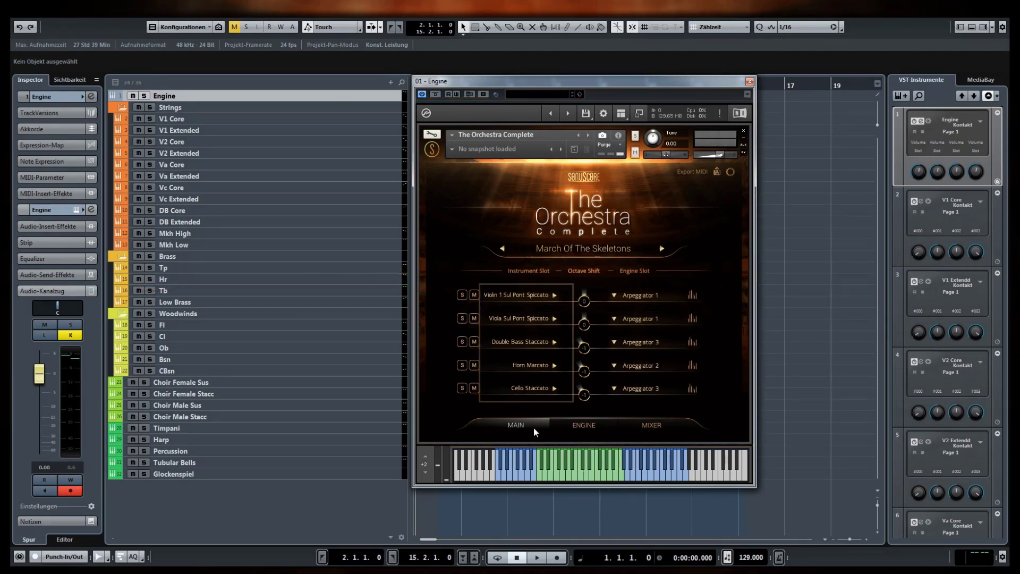
# - Record the March Of The Skeletons performance on the Engine track, move the instrument window aside and return to the project start
pyautogui.press('KP_Multiply')
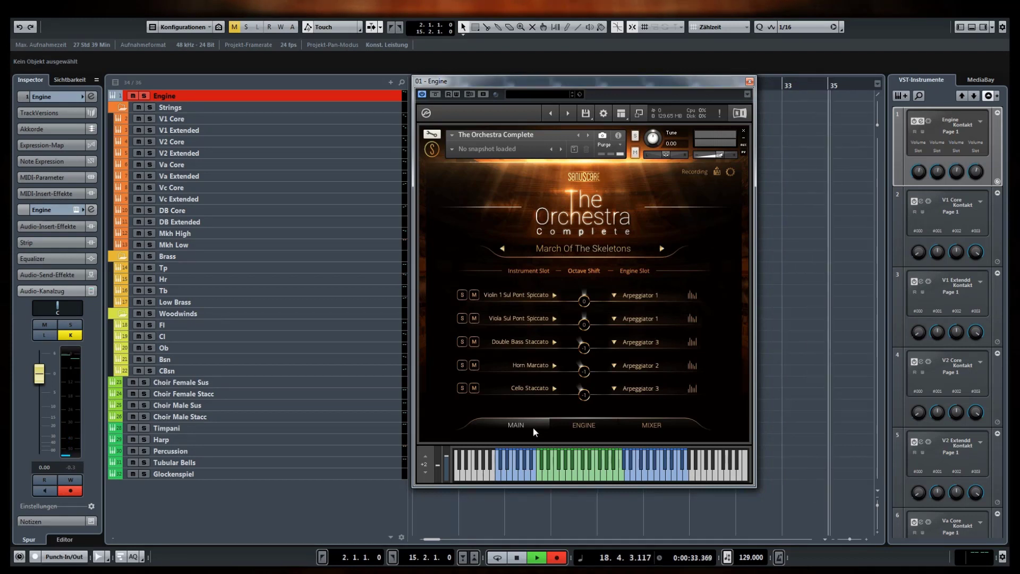
pyautogui.press('space')
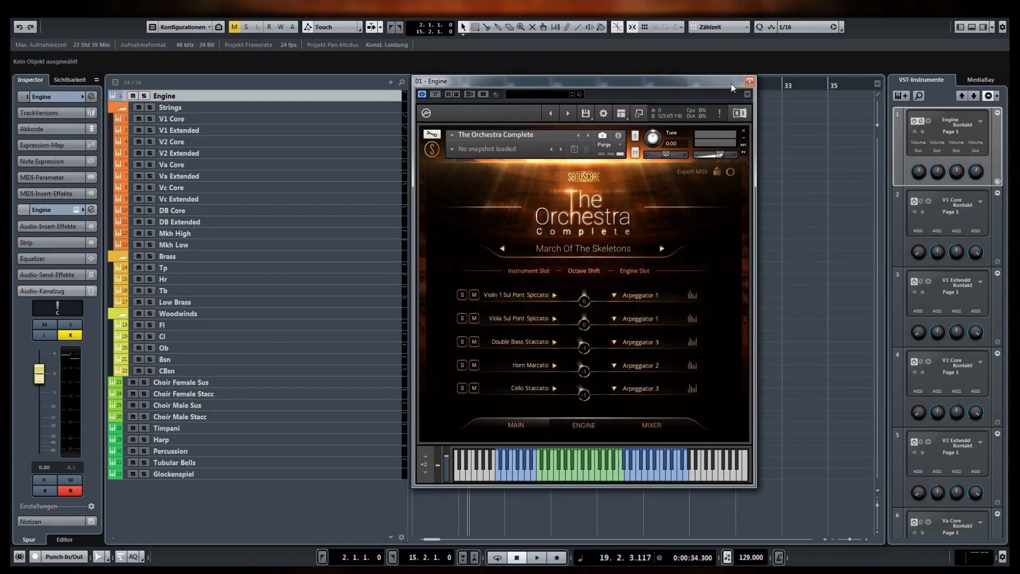
pyautogui.moveTo(712, 82); pyautogui.dragTo(862, 71)
pyautogui.press('Home')
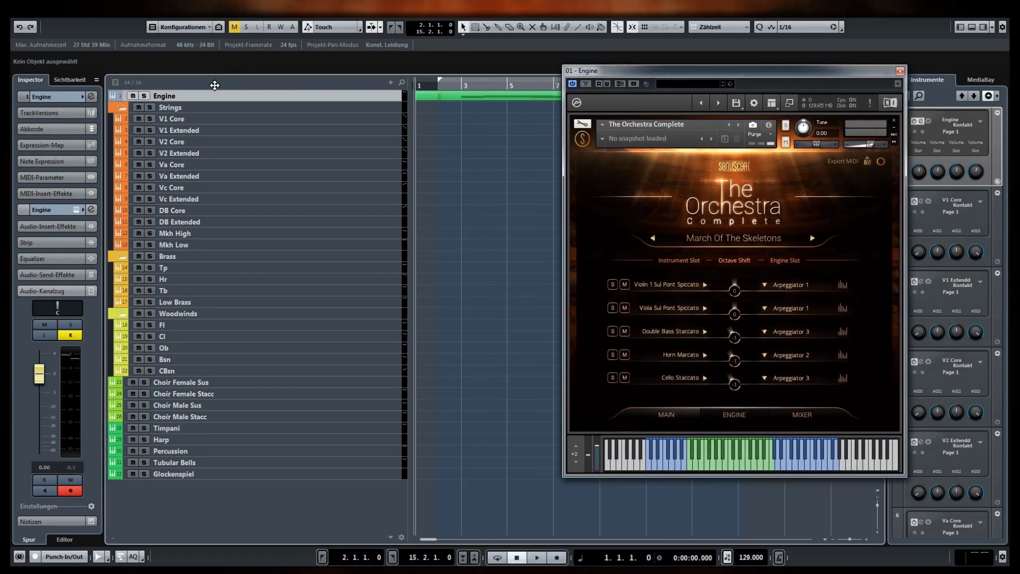
# - Move the instrument window clear of the arrangement and export its captured MIDI at bar 3, starting on the V2 Extended track
pyautogui.scroll(-2, 538, 142)
pyautogui.hscroll(2, 525, 140)
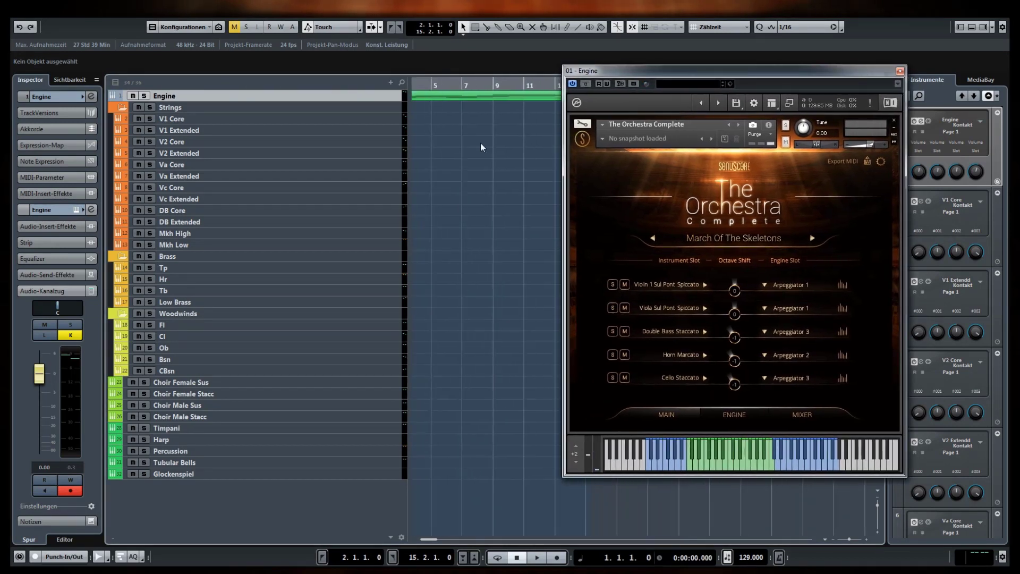
pyautogui.hscroll(-3, 482, 146)
pyautogui.moveTo(607, 83); pyautogui.dragTo(700, 75)
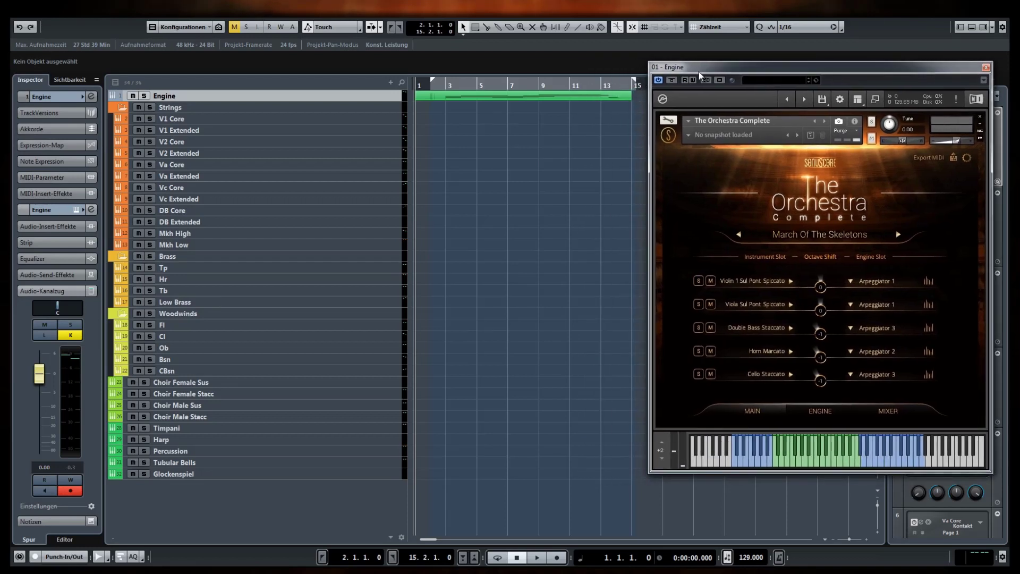
pyautogui.moveTo(938, 154); pyautogui.dragTo(445, 153)
# - Distribute the exported parts to V2 Extended, Va Extended, Vc Core, DB Core and Hr, and open them together in the Key Editor
pyautogui.click(467, 178)
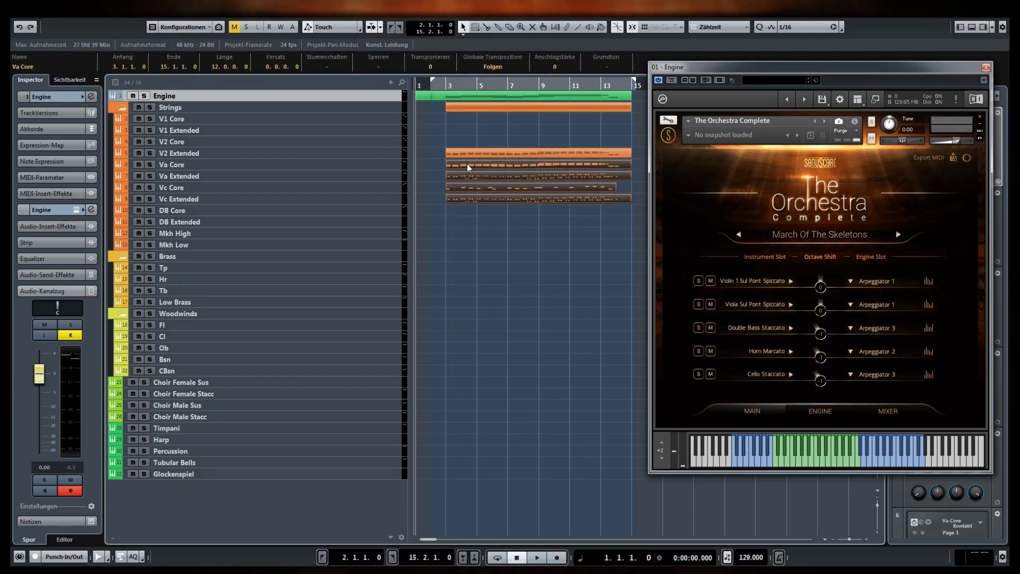
pyautogui.moveTo(464, 204); pyautogui.dragTo(452, 151)
pyautogui.press('Return')
pyautogui.click(986, 68)
# - Set the quantize value to 1/2 and draw a low keyswitch note in the second half of bar 2 for V2 Extended
pyautogui.click(631, 83)
pyautogui.click(632, 108)
pyautogui.press('h')
pyautogui.press('h')
pyautogui.press('h')
pyautogui.scroll(-3, 481, 334)
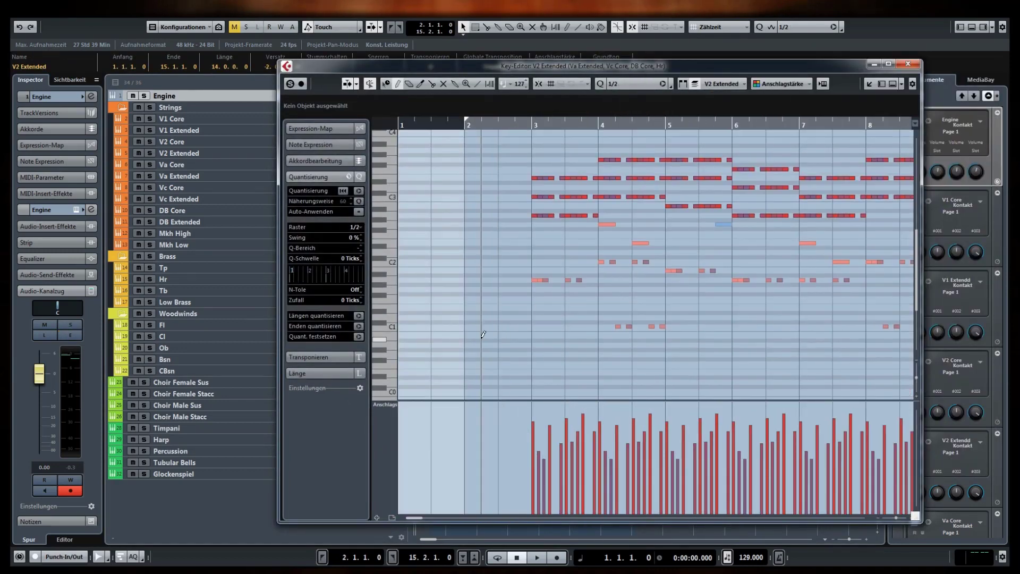
pyautogui.scroll(-2, 483, 334)
pyautogui.click(500, 329)
# - Switch the edited part to the other string parts in turn and draw the same low keyswitch note in bar 2
pyautogui.click(724, 84)
pyautogui.click(724, 110)
pyautogui.click(500, 329)
pyautogui.click(724, 84)
pyautogui.click(724, 119)
pyautogui.click(500, 329)
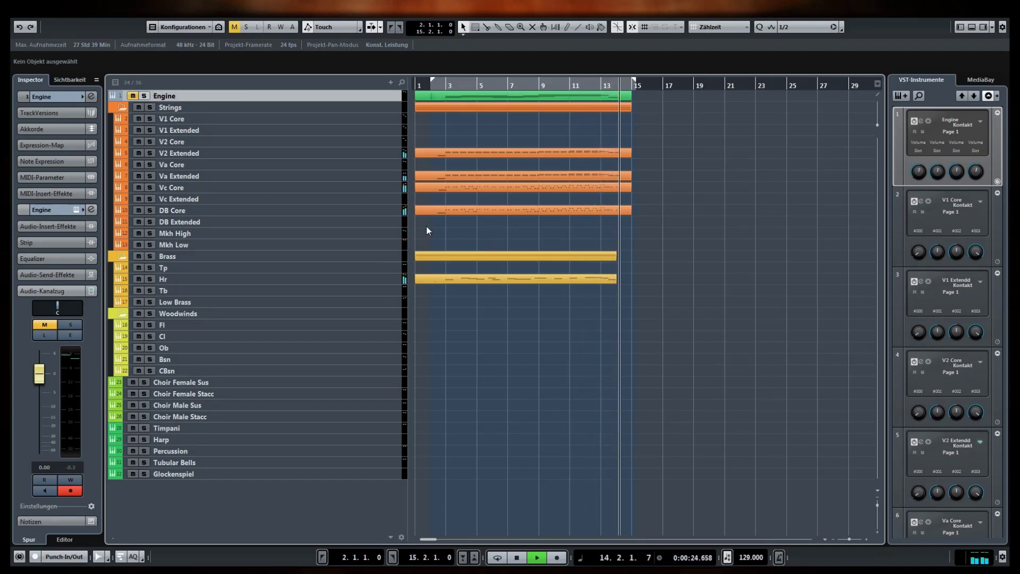
# - Stop playback, lengthen the Hr part to end at 16.3.1.0 and open it in the Key Editor
pyautogui.press('space')
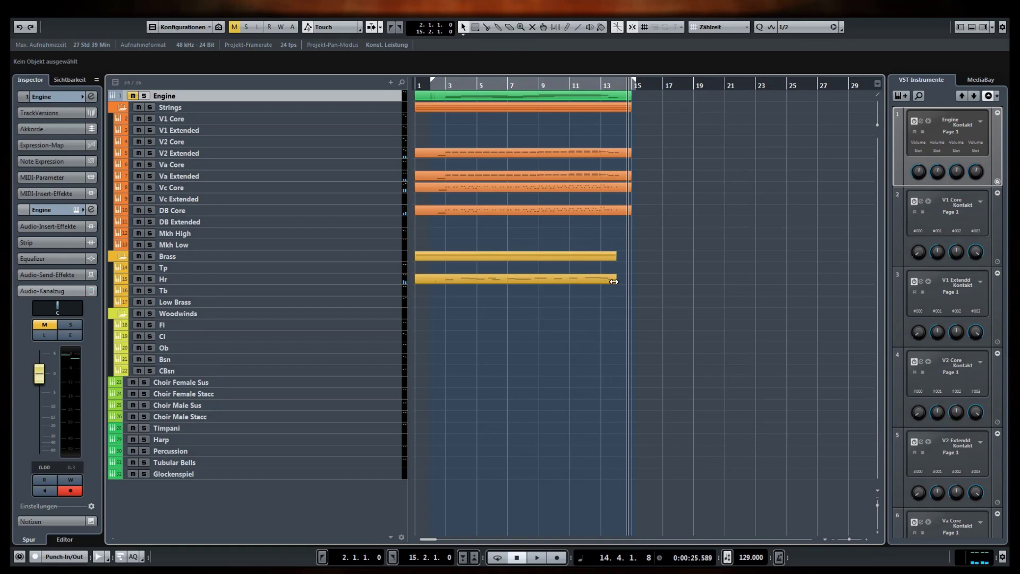
pyautogui.moveTo(615, 281); pyautogui.dragTo(655, 281)
pyautogui.doubleClick(560, 277)
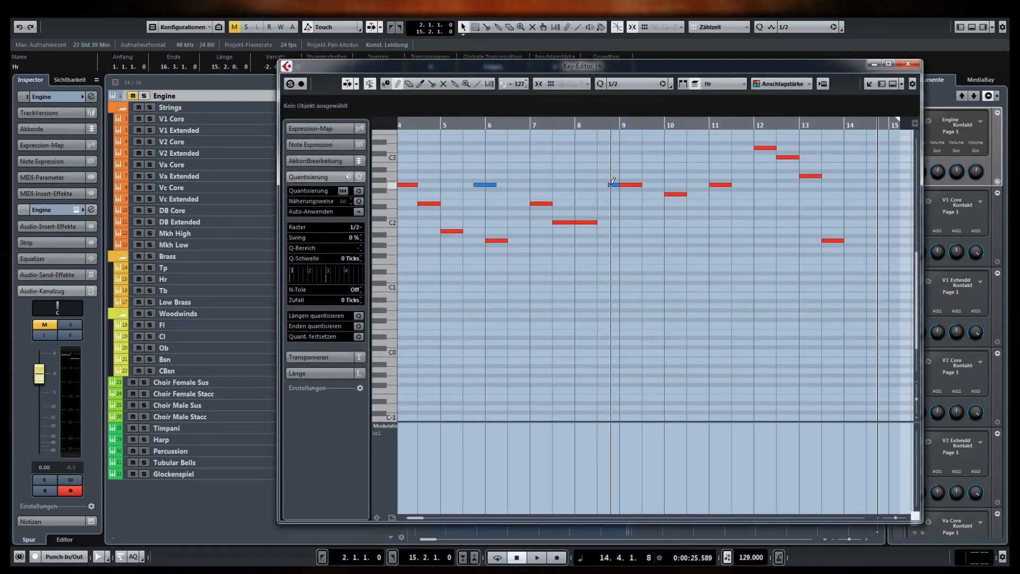
# - Rework the horn melody between bars 5 and 12 by adding and moving half-bar notes
pyautogui.moveTo(640, 270)
pyautogui.mouseDown()
pyautogui.moveTo(640, 242)
pyautogui.moveTo(654, 242)
pyautogui.mouseUp()
pyautogui.moveTo(728, 252)
pyautogui.mouseDown()
pyautogui.moveTo(729, 215)
pyautogui.moveTo(764, 213)
pyautogui.moveTo(765, 196)
pyautogui.mouseUp()
pyautogui.click(736, 232)
pyautogui.click(780, 215)
pyautogui.moveTo(814, 224)
pyautogui.mouseDown()
pyautogui.moveTo(846, 195)
pyautogui.moveTo(863, 206)
pyautogui.moveTo(864, 196)
pyautogui.moveTo(840, 216)
pyautogui.mouseUp()
pyautogui.click(877, 215)
# - Set quantize to 1/4, draw two low keyswitch notes on beat 4 of bar 2, and lengthen the bar 3 horn note to nearly a full bar
pyautogui.press('1')
pyautogui.click(632, 84)
pyautogui.click(632, 113)
pyautogui.press('q')
pyautogui.press('8')
pyautogui.click(479, 372)
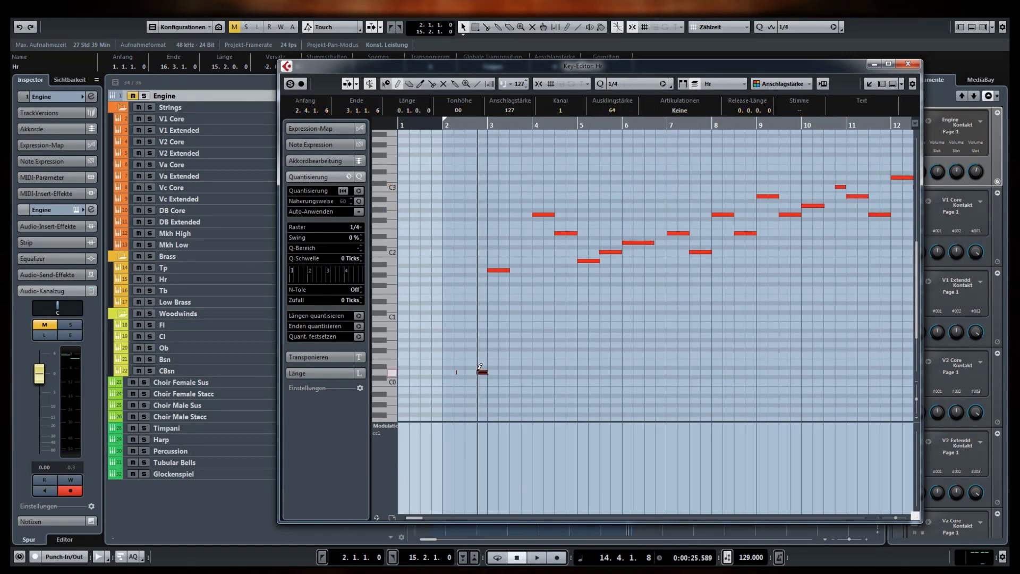
pyautogui.moveTo(504, 270); pyautogui.dragTo(531, 270)
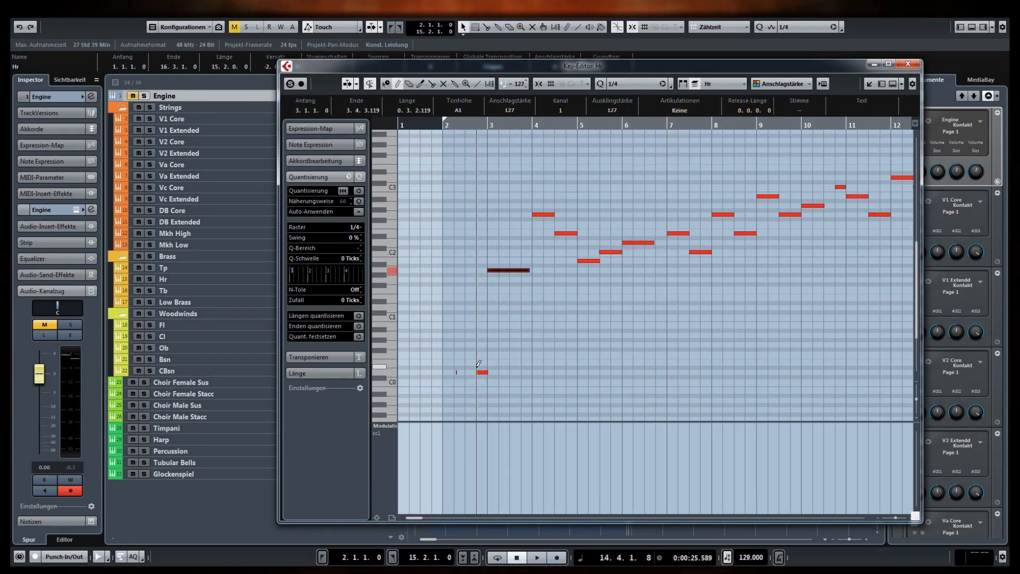
pyautogui.click(477, 368)
# - Draw short low keyswitch notes on and just above C0 around bars 10 and 11 of the Hr part
pyautogui.hscroll(2, 765, 372)
pyautogui.click(756, 380)
pyautogui.click(765, 372)
pyautogui.click(765, 380)
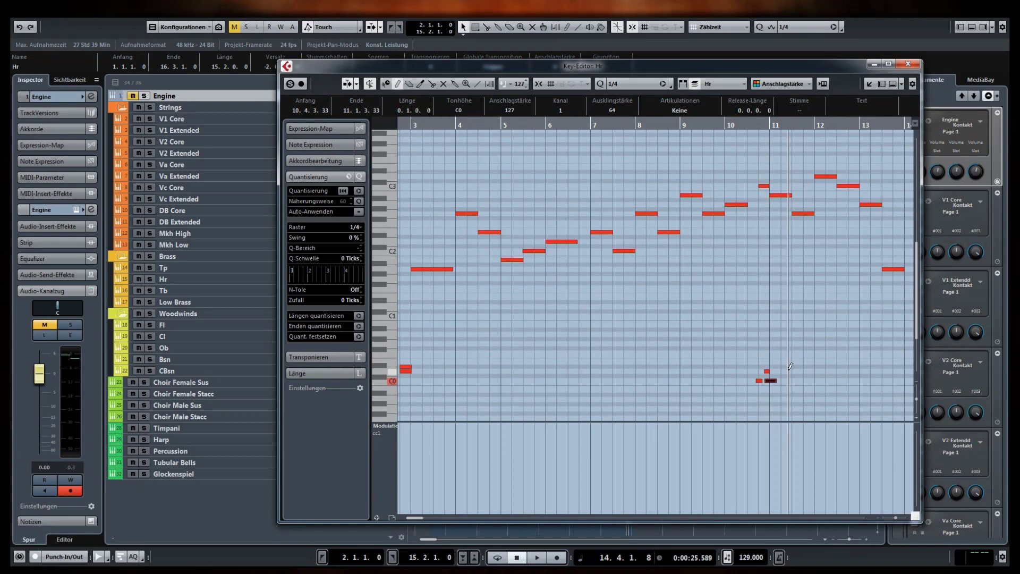
pyautogui.click(783, 367)
pyautogui.click(783, 371)
# - Draw rising and falling controller swells under the horn melody along the length of the Hr part
pyautogui.hscroll(-2, 792, 366)
pyautogui.moveTo(449, 512)
pyautogui.mouseDown()
pyautogui.moveTo(504, 499)
pyautogui.moveTo(566, 434)
pyautogui.moveTo(630, 518)
pyautogui.moveTo(662, 482)
pyautogui.moveTo(806, 490)
pyautogui.mouseUp()
pyautogui.hscroll(6, 806, 490)
pyautogui.moveTo(502, 425)
pyautogui.mouseDown()
pyautogui.moveTo(580, 520)
pyautogui.moveTo(547, 501)
pyautogui.moveTo(688, 496)
pyautogui.moveTo(695, 514)
pyautogui.mouseUp()
pyautogui.hscroll(1, 580, 513)
pyautogui.hscroll(-3, 695, 510)
pyautogui.click(391, 427)
pyautogui.click(409, 433)
pyautogui.hscroll(-4, 589, 429)
pyautogui.hscroll(6, 684, 318)
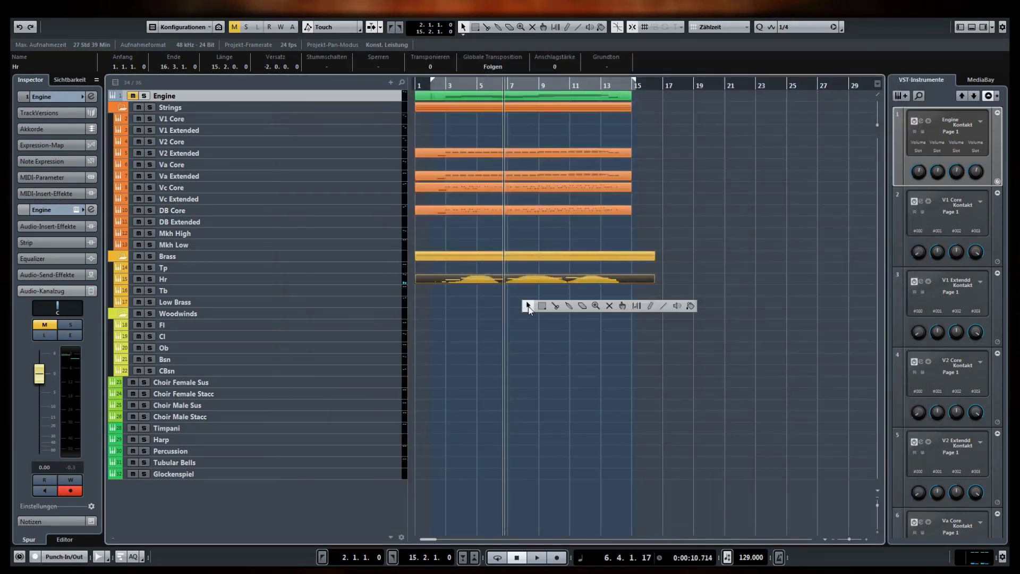
# - Copy the Hr part onto the Tb track and play the arrangement from bar 2 through bar 14
pyautogui.click(528, 306)
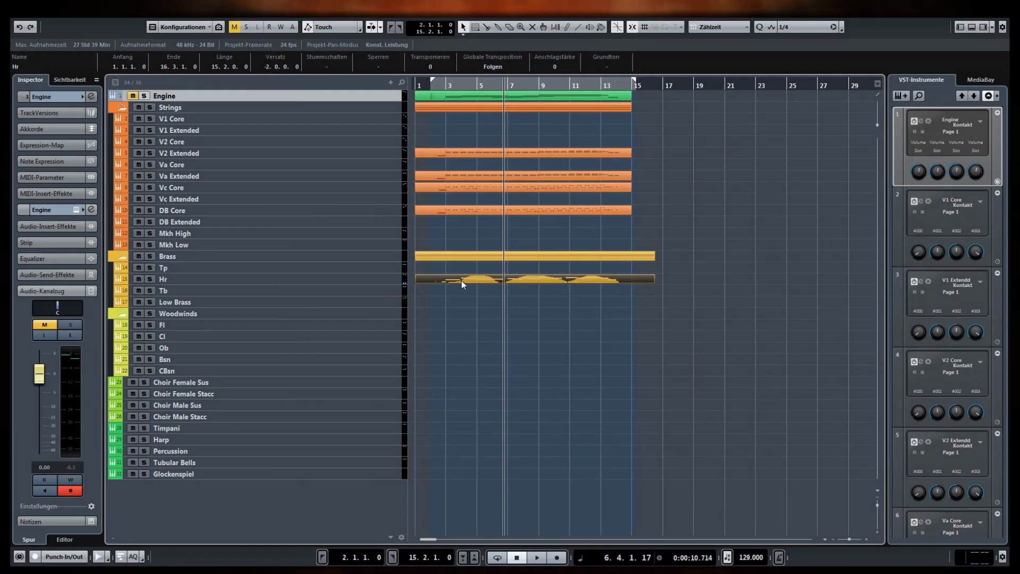
pyautogui.moveTo(461, 279); pyautogui.dragTo(460, 290)
pyautogui.click(434, 86)
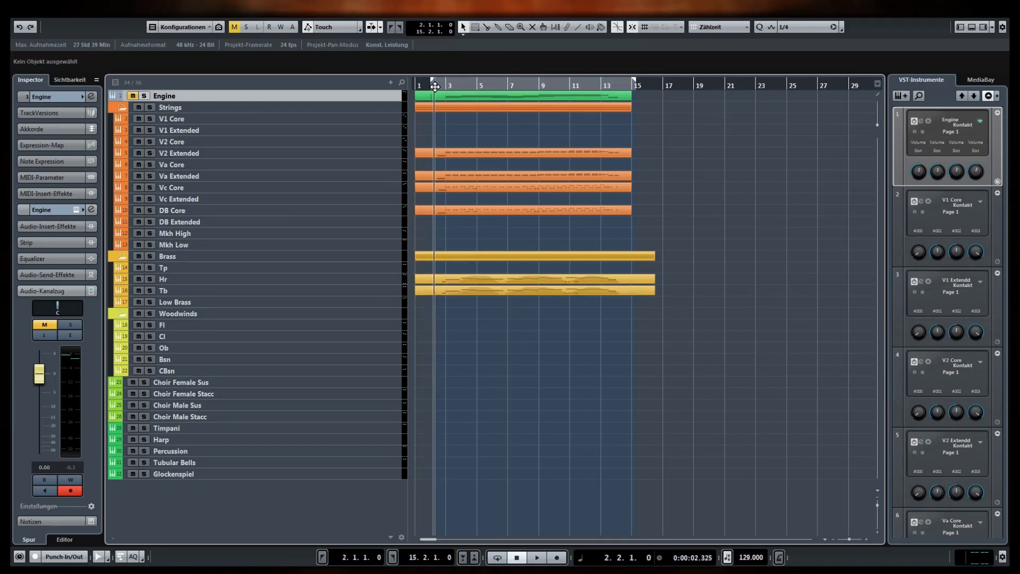
pyautogui.press('space')
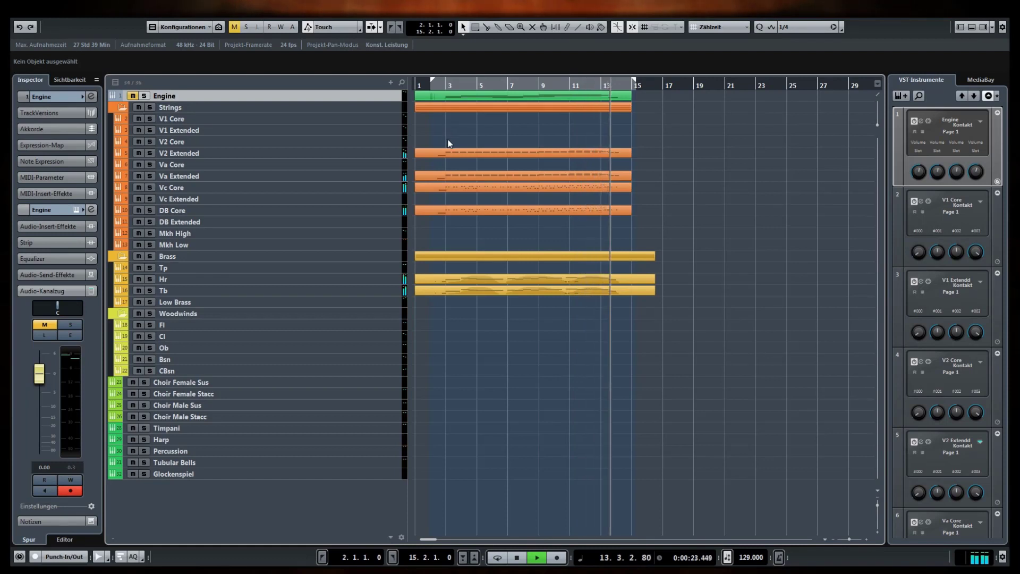
pyautogui.press('space')
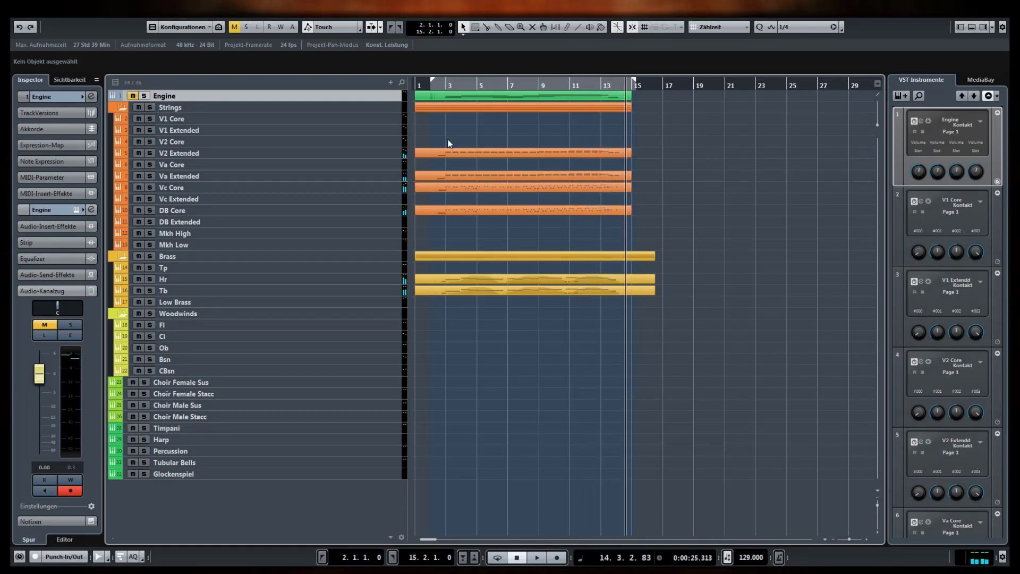
pyautogui.press('KP_0')
# - Copy the V2 Extended part onto the V1 Core track and check its notes in the Key Editor
pyautogui.click(564, 283)
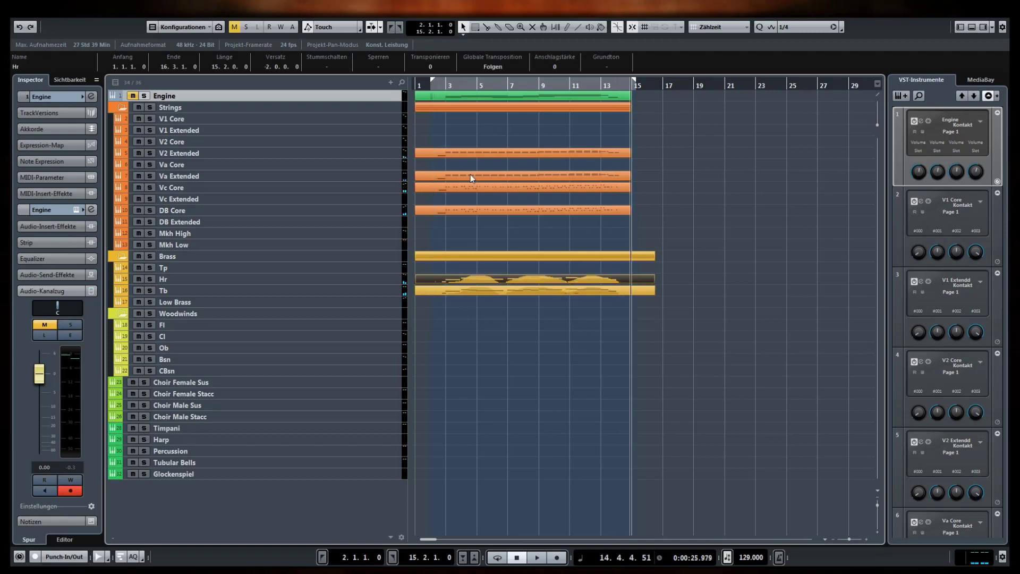
pyautogui.click(465, 152)
pyautogui.moveTo(465, 151); pyautogui.dragTo(450, 120)
pyautogui.doubleClick(453, 125)
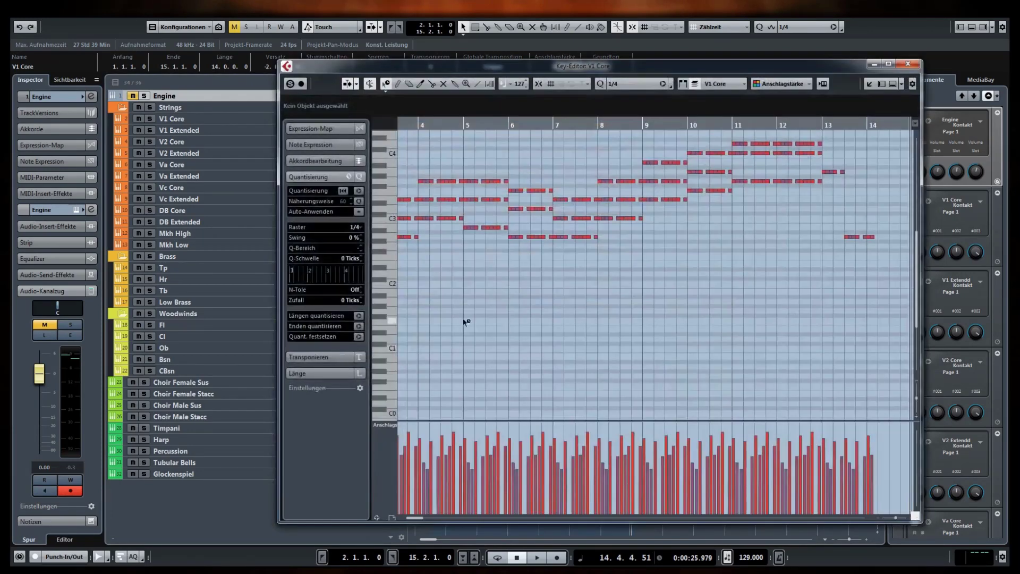
pyautogui.click(803, 136)
pyautogui.click(907, 63)
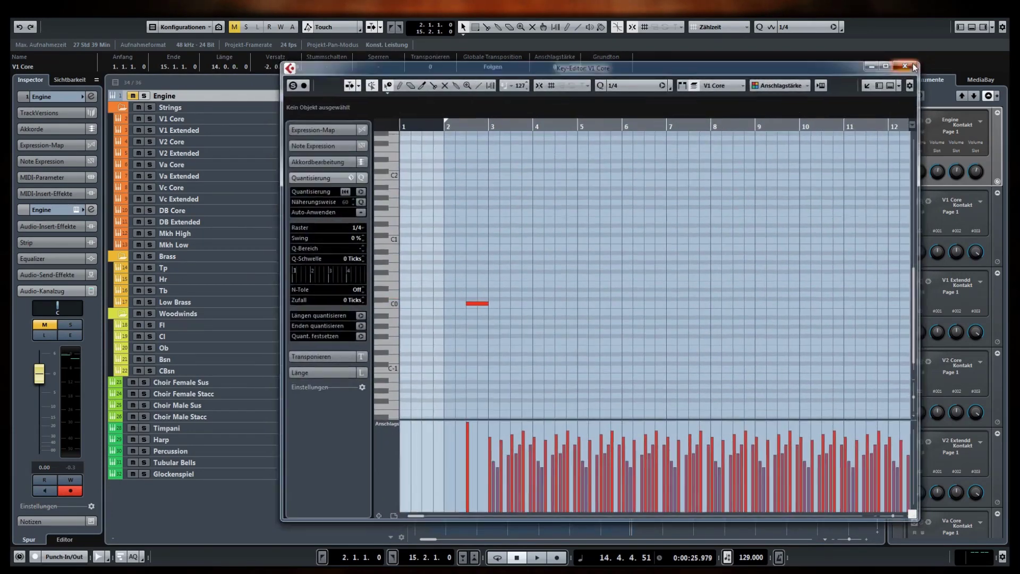
# - Copy the V1 Core part onto the Mkh High and Tp tracks
pyautogui.moveTo(438, 123); pyautogui.dragTo(448, 232)
pyautogui.moveTo(447, 233); pyautogui.dragTo(445, 273)
# - Tilt the velocities of all notes in the Tp part into a steady rise toward bar 14
pyautogui.doubleClick(444, 271)
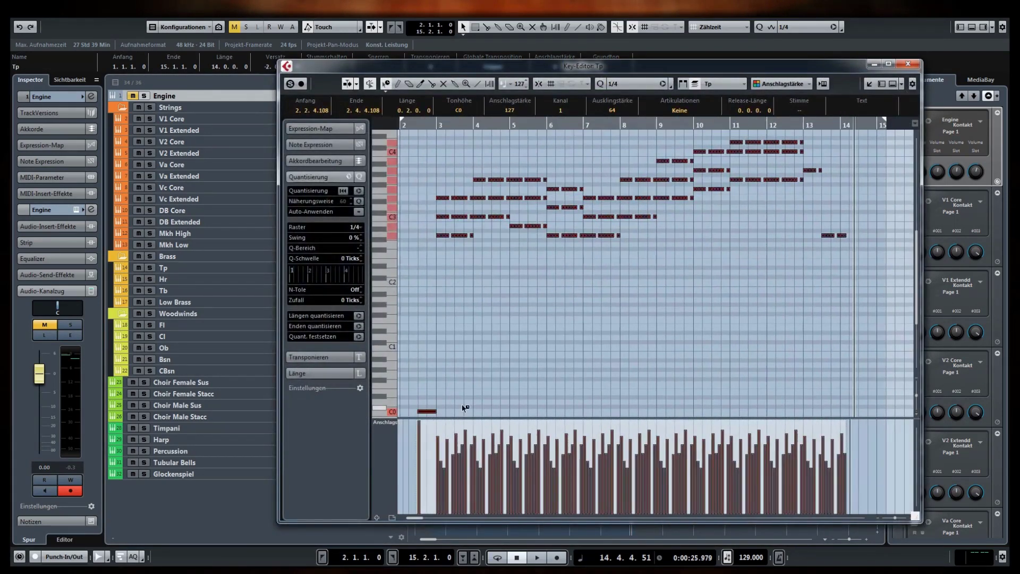
pyautogui.moveTo(453, 423); pyautogui.dragTo(441, 441)
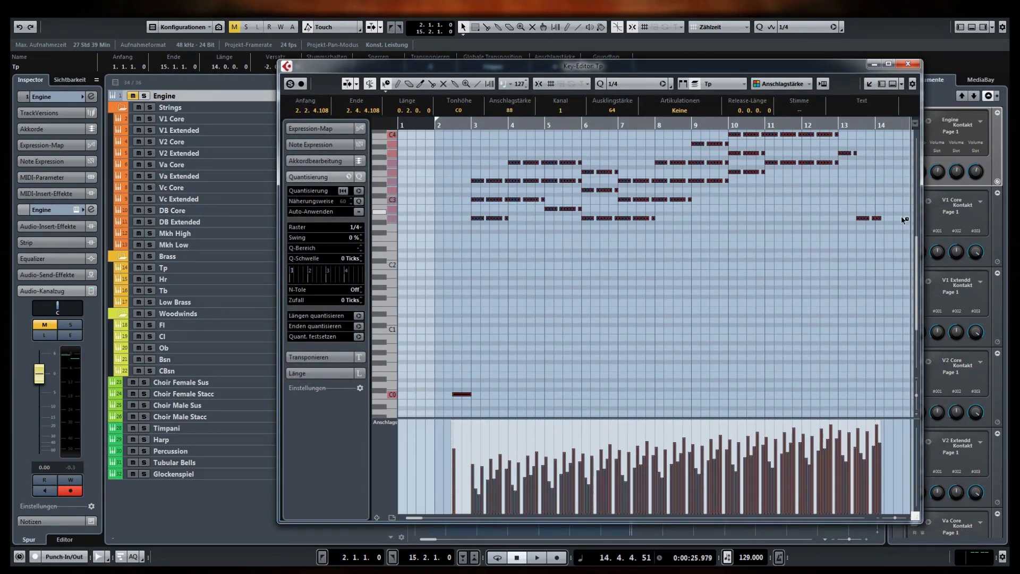
pyautogui.click(908, 64)
# - Copy a violin part onto the Fl track and thin out its chords by deleting the lower notes in the Key Editor
pyautogui.click(454, 103)
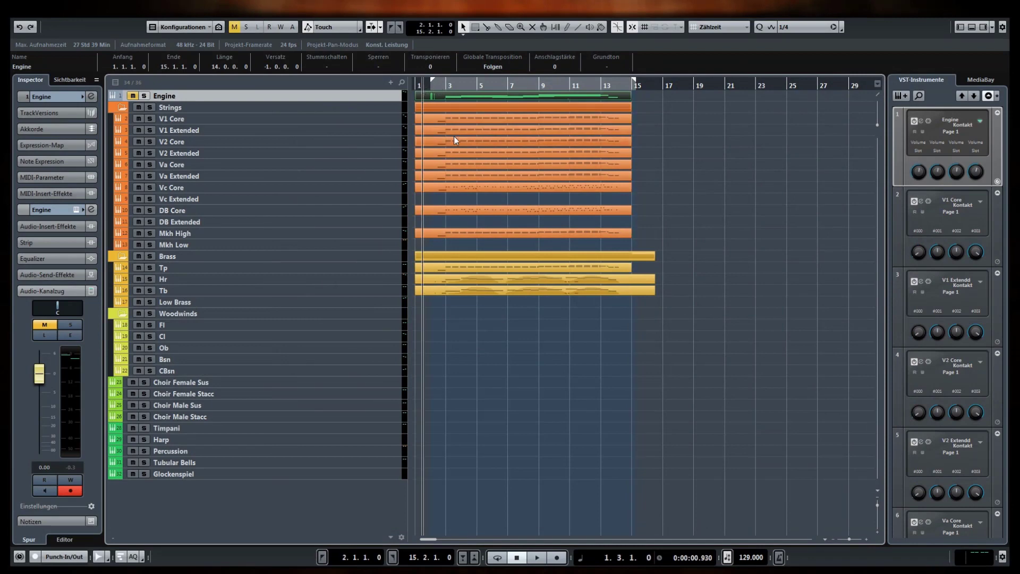
pyautogui.click(464, 120)
pyautogui.moveTo(464, 143); pyautogui.dragTo(465, 329)
pyautogui.doubleClick(464, 327)
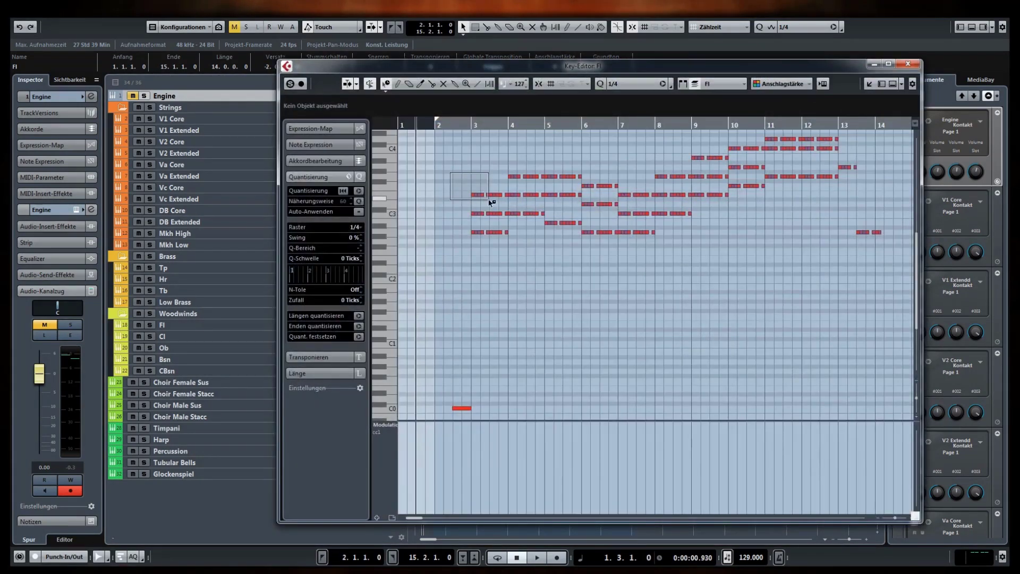
pyautogui.moveTo(572, 216); pyautogui.dragTo(672, 255)
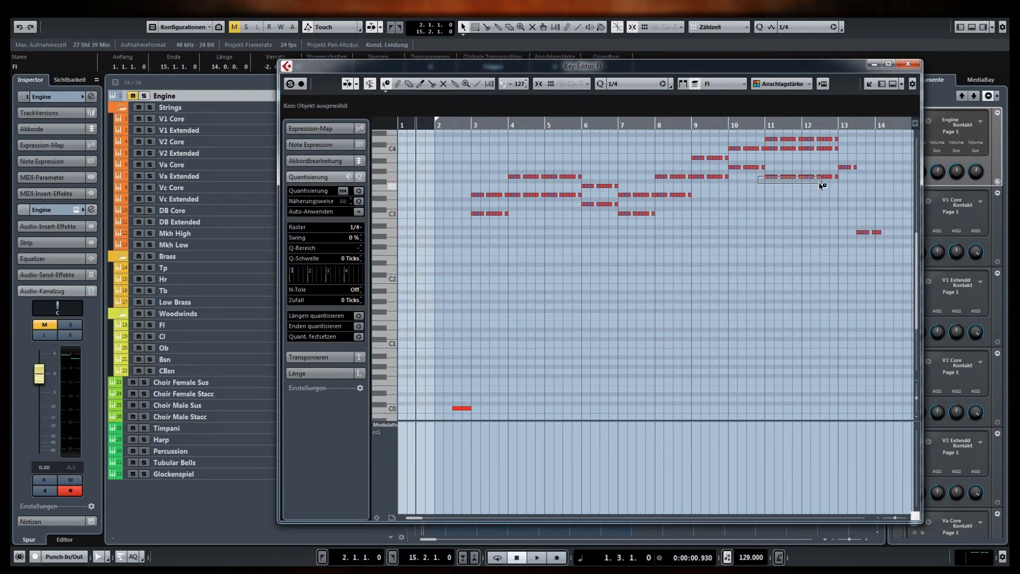
pyautogui.moveTo(467, 177); pyautogui.dragTo(505, 197)
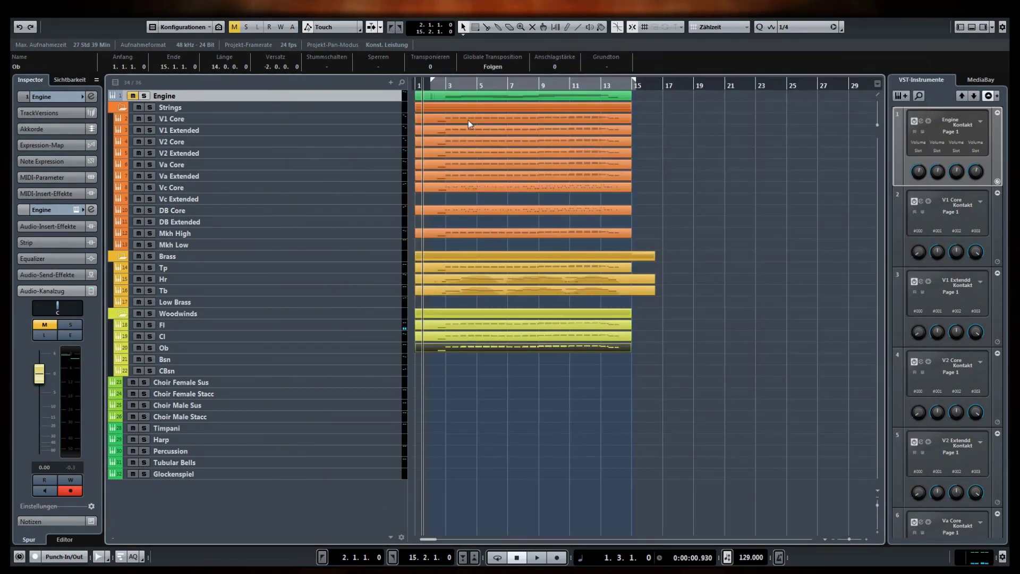
# - Play the arrangement with the woodwinds through bar 14 and return the cursor to the project start
pyautogui.press('space')
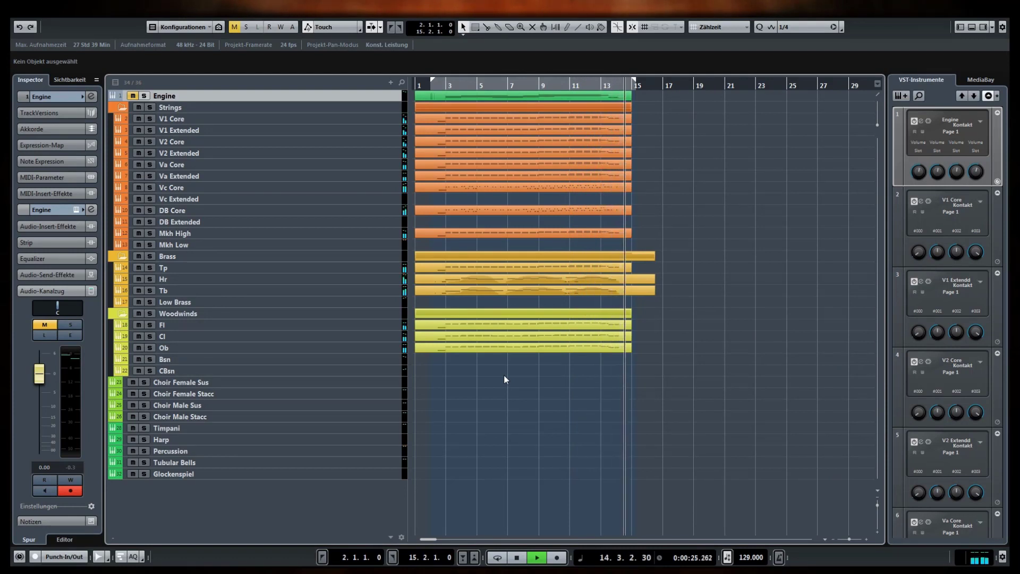
pyautogui.press('space')
pyautogui.click(437, 86)
pyautogui.press('KP_Decimal')
# - Copy the Vc Core part onto the Mkh Low and Timpani tracks and open the Timpani part in the Key Editor
pyautogui.moveTo(452, 187); pyautogui.dragTo(451, 244)
pyautogui.moveTo(450, 244); pyautogui.dragTo(439, 428)
pyautogui.doubleClick(440, 428)
# - Delete the marked group of notes from the Timpani part and slightly scale down the velocities of all remaining notes
pyautogui.moveTo(582, 273); pyautogui.dragTo(414, 309)
pyautogui.press('Delete')
pyautogui.hotkey('ctrl', 'a')
pyautogui.moveTo(473, 425); pyautogui.dragTo(472, 433)
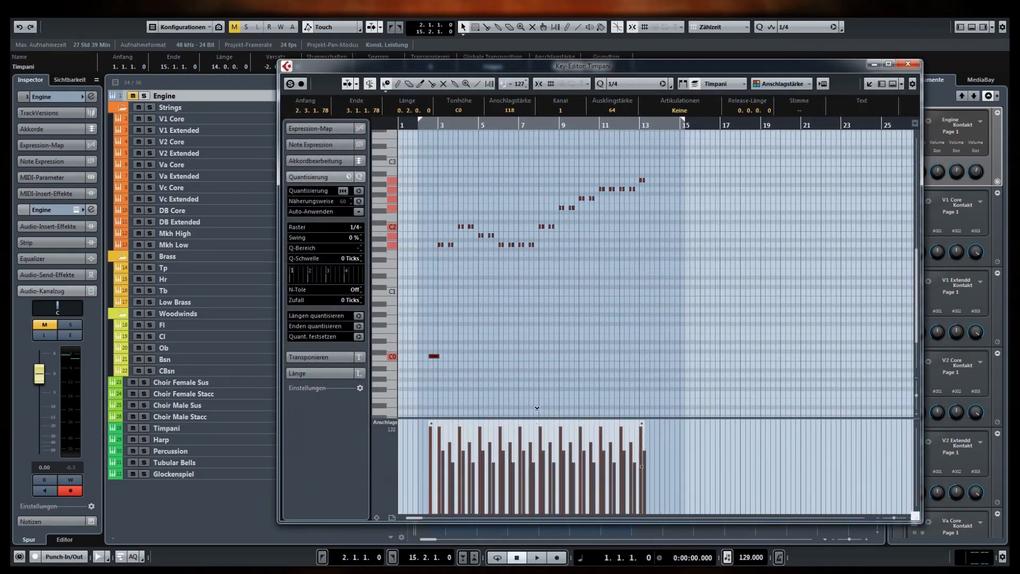
pyautogui.press('Return')
# - Play the arrangement from bar 2 with the low brass, low woodwinds and timpani included
pyautogui.click(438, 86)
pyautogui.press('space')
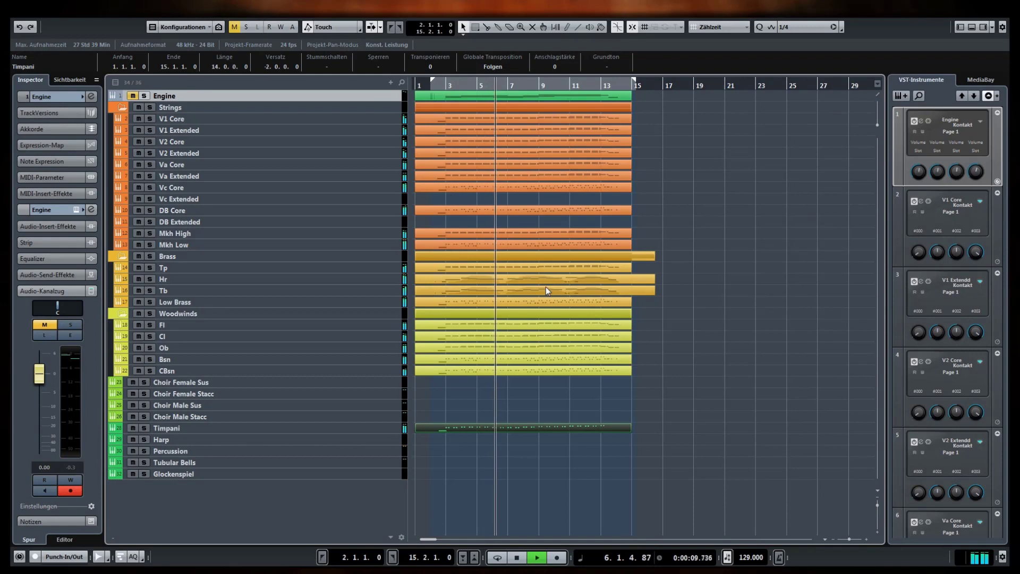
# - Inspect the Low Brass part's notes in the Key Editor, then play the arrangement through to bar 15
pyautogui.doubleClick(546, 301)
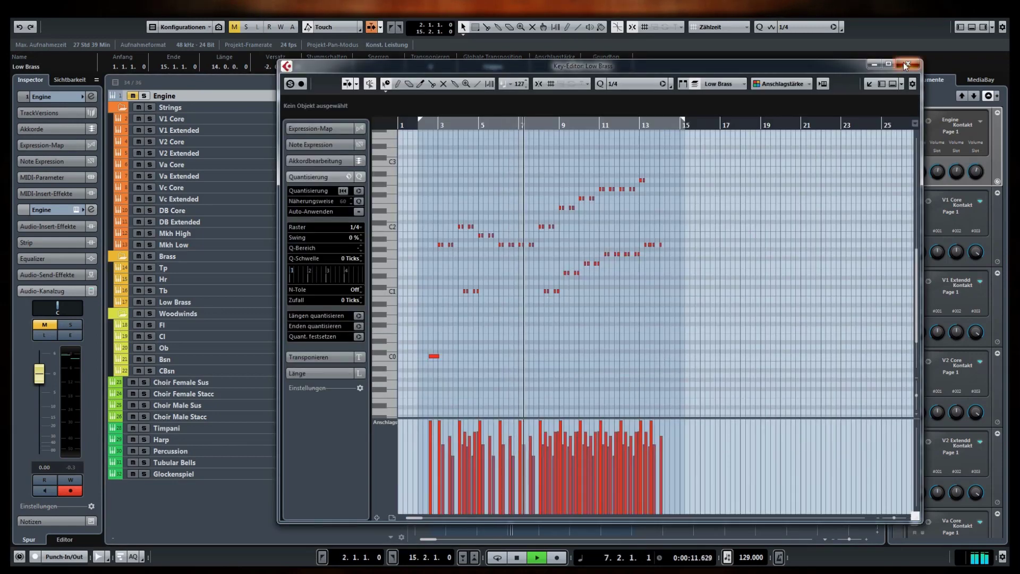
pyautogui.click(906, 64)
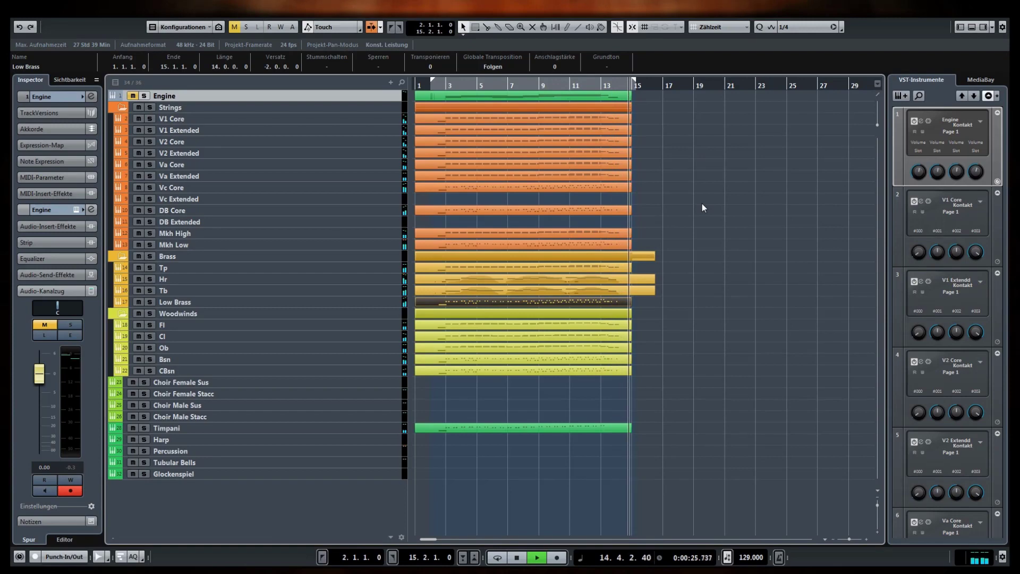
pyautogui.press('space')
# - Copy the V1 Core part onto the Choir Female Stacc track and open the copy in the Key Editor
pyautogui.moveTo(423, 119); pyautogui.dragTo(426, 393)
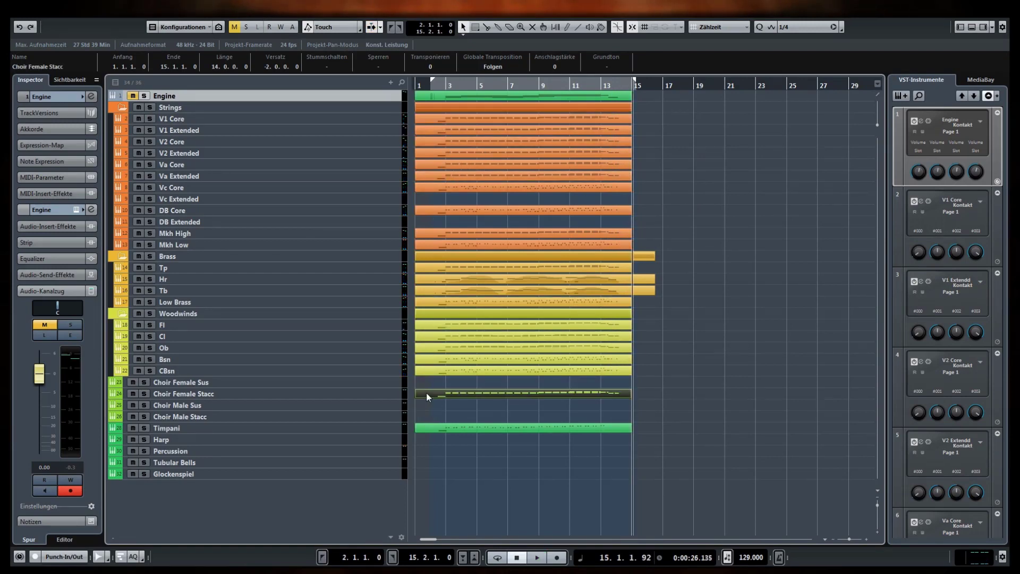
pyautogui.doubleClick(445, 394)
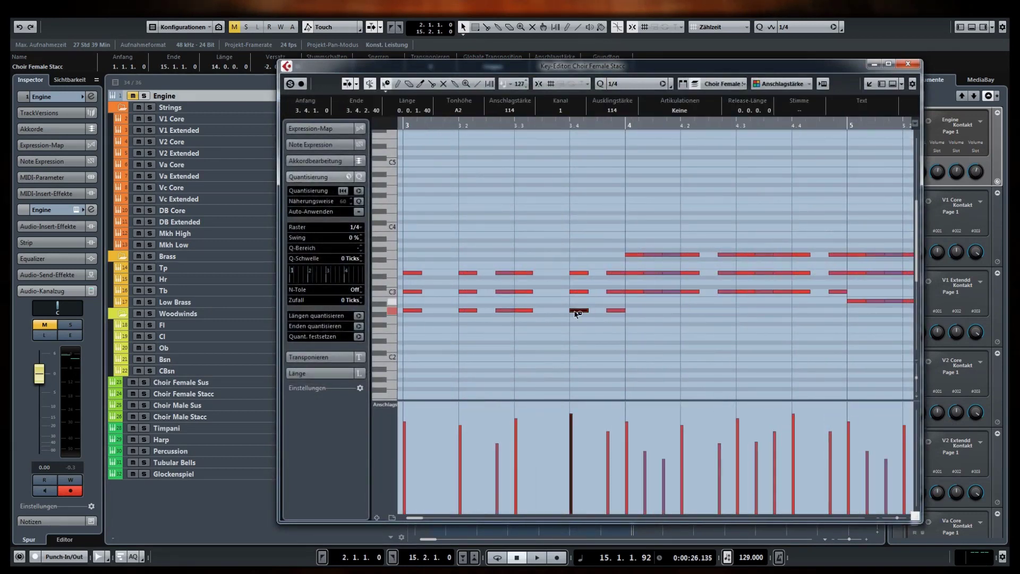
# - Thin out the Choir Female Stacc chords in bars 4 to 6 by deleting the fast in-between repetitions
pyautogui.moveTo(768, 241); pyautogui.dragTo(779, 293)
pyautogui.press('Delete')
pyautogui.hscroll(5, 779, 292)
pyautogui.moveTo(464, 237); pyautogui.dragTo(474, 305)
pyautogui.press('Delete')
pyautogui.moveTo(576, 239); pyautogui.dragTo(585, 305)
pyautogui.press('Delete')
pyautogui.moveTo(642, 242); pyautogui.dragTo(649, 306)
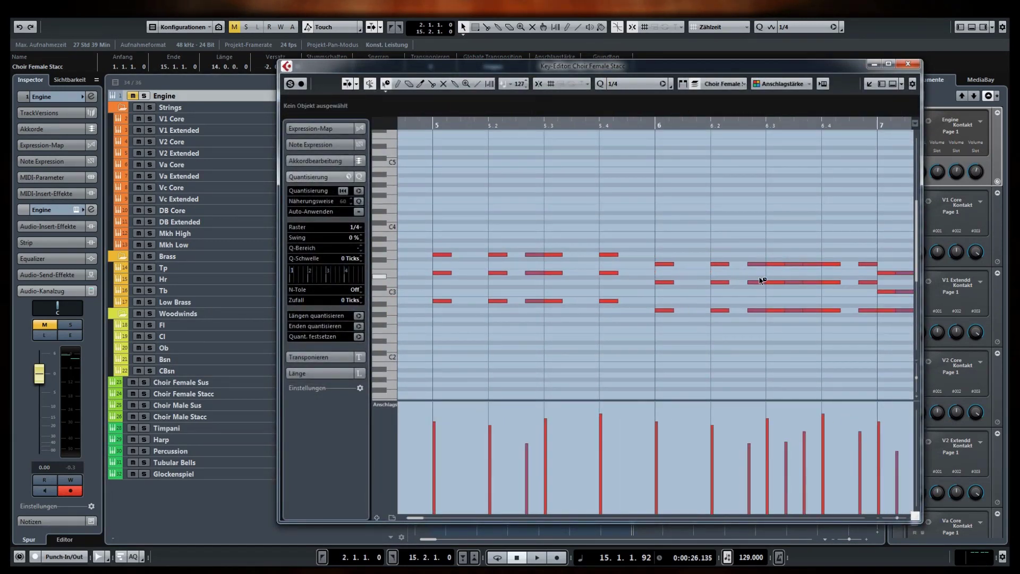
pyautogui.moveTo(816, 318); pyautogui.dragTo(817, 319)
pyautogui.press('Delete')
# - Delete the fast in-between chord repetitions from the Choir Female Stacc part in bars 7 to 10
pyautogui.hscroll(4, 817, 319)
pyautogui.moveTo(685, 253); pyautogui.dragTo(695, 321)
pyautogui.press('Delete')
pyautogui.moveTo(731, 264); pyautogui.dragTo(746, 320)
pyautogui.press('Delete')
pyautogui.moveTo(843, 263); pyautogui.dragTo(863, 316)
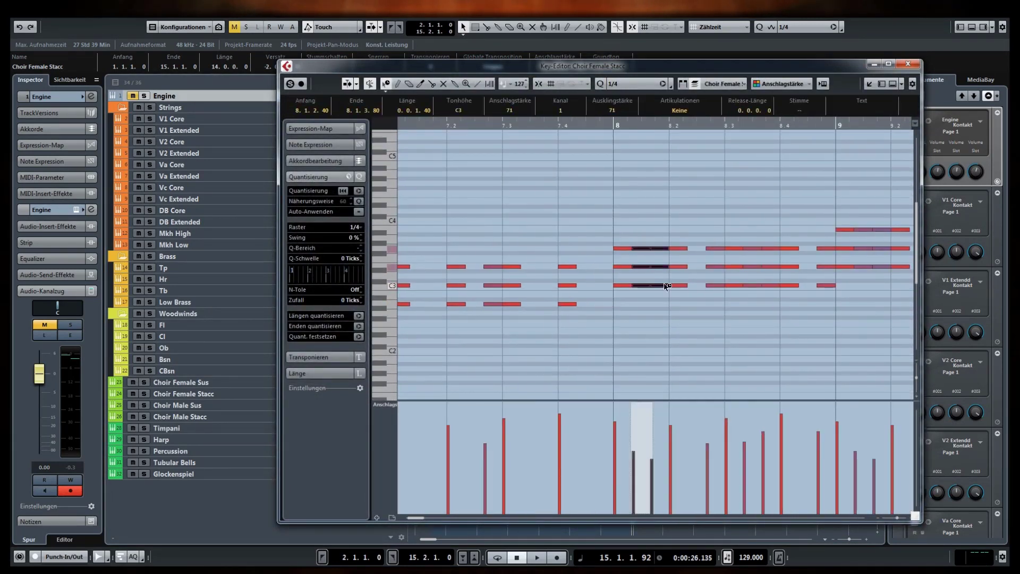
pyautogui.hscroll(5, 821, 295)
pyautogui.moveTo(707, 234); pyautogui.dragTo(722, 282)
pyautogui.press('Delete')
pyautogui.hscroll(5, 744, 290)
pyautogui.moveTo(551, 235); pyautogui.dragTo(565, 299)
pyautogui.press('Delete')
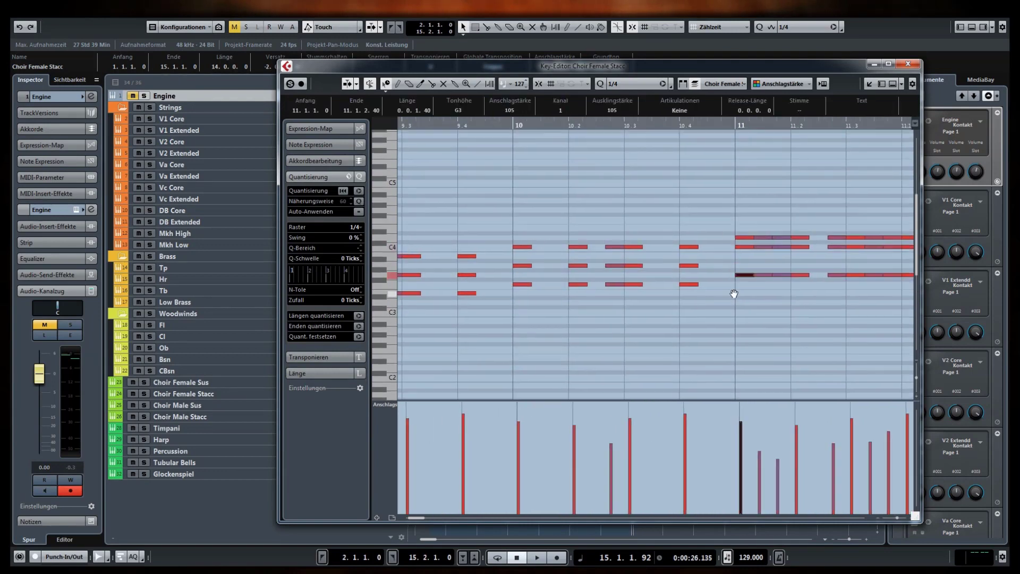
# - Delete the in-between chord repetitions from bar 11 onward and the low opening note in bar 2
pyautogui.hscroll(4, 735, 292)
pyautogui.moveTo(677, 242); pyautogui.dragTo(686, 304)
pyautogui.press('Delete')
pyautogui.hscroll(5, 686, 305)
pyautogui.moveTo(562, 244); pyautogui.dragTo(571, 312)
pyautogui.press('Delete')
pyautogui.moveTo(669, 246); pyautogui.dragTo(680, 312)
pyautogui.press('Delete')
pyautogui.hscroll(4, 688, 311)
pyautogui.press('Delete')
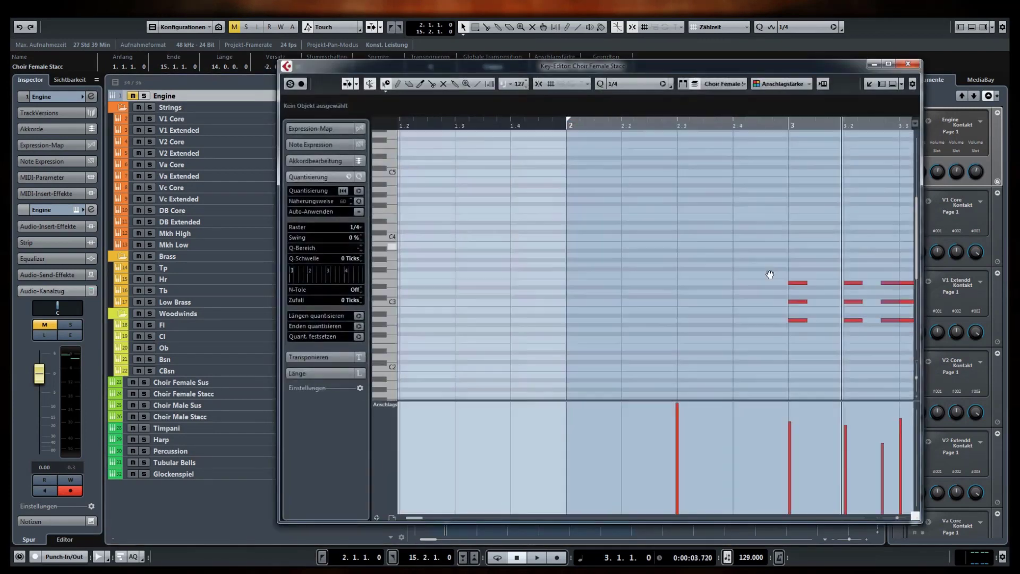
pyautogui.click(515, 339)
pyautogui.press('Delete')
# - Draw a rising and falling series of short keyswitch notes between C0 and G0 beneath the chords of bars 3 and 4
pyautogui.click(535, 358)
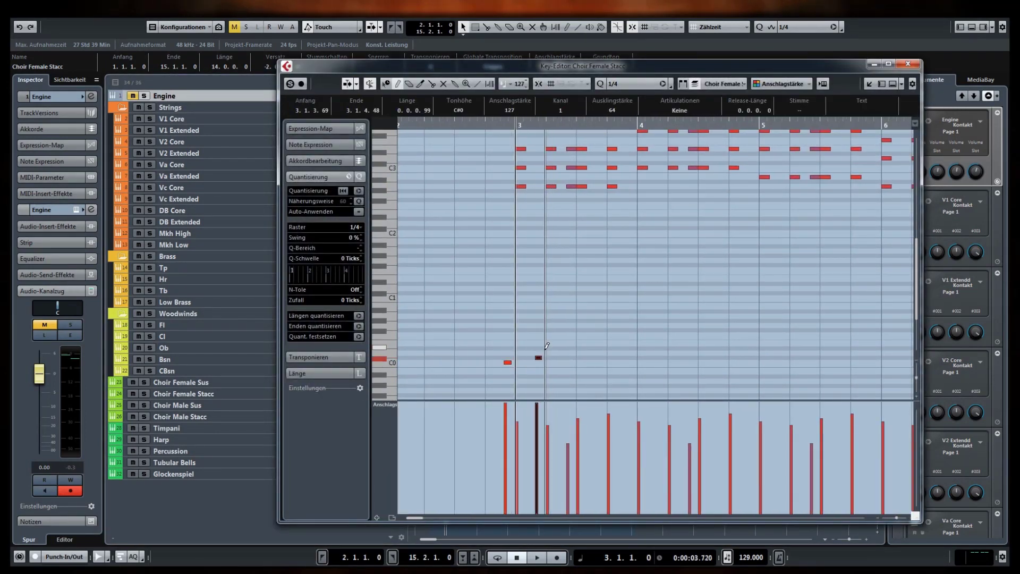
pyautogui.click(556, 347)
pyautogui.click(601, 329)
pyautogui.click(631, 325)
pyautogui.click(661, 330)
pyautogui.click(681, 335)
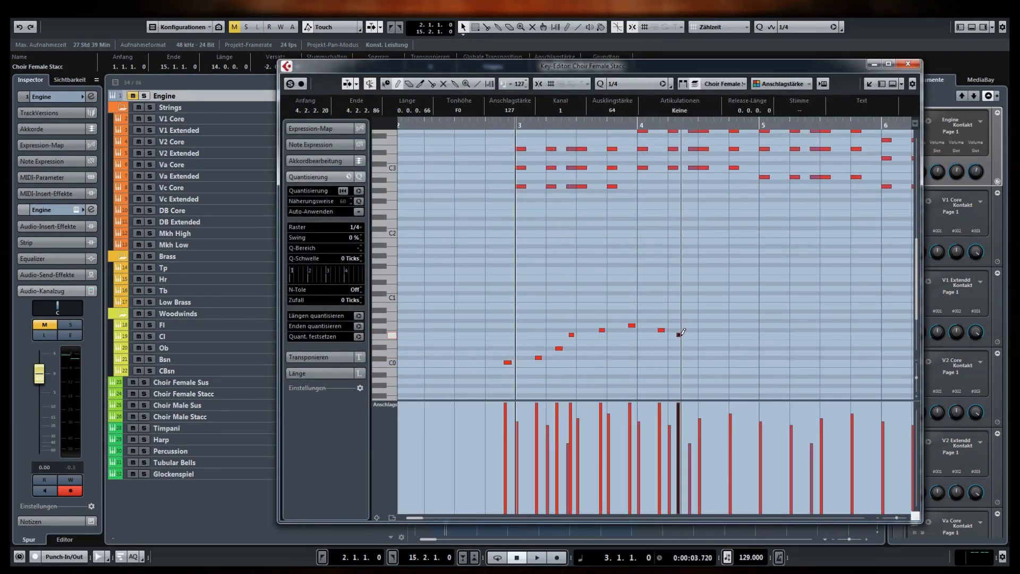
pyautogui.click(693, 348)
pyautogui.click(722, 353)
# - Copy the whole keyswitch pattern and paste it repeatedly from the end of bar 4 through the rest of the choir part
pyautogui.moveTo(825, 279); pyautogui.dragTo(496, 396)
pyautogui.scroll(1, 496, 396)
pyautogui.hotkey('ctrl', 'c')
pyautogui.hscroll(2, 531, 296)
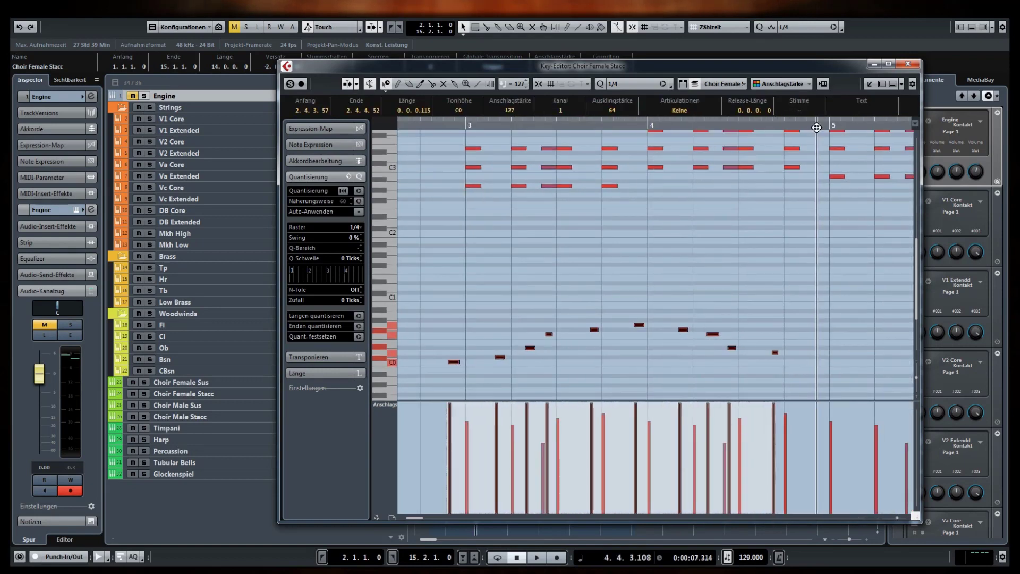
pyautogui.click(736, 128)
pyautogui.hotkey('ctrl', 'v')
pyautogui.click(742, 127)
pyautogui.hotkey('ctrl', 'z')
pyautogui.hotkey('ctrl', 'v')
pyautogui.click(789, 124)
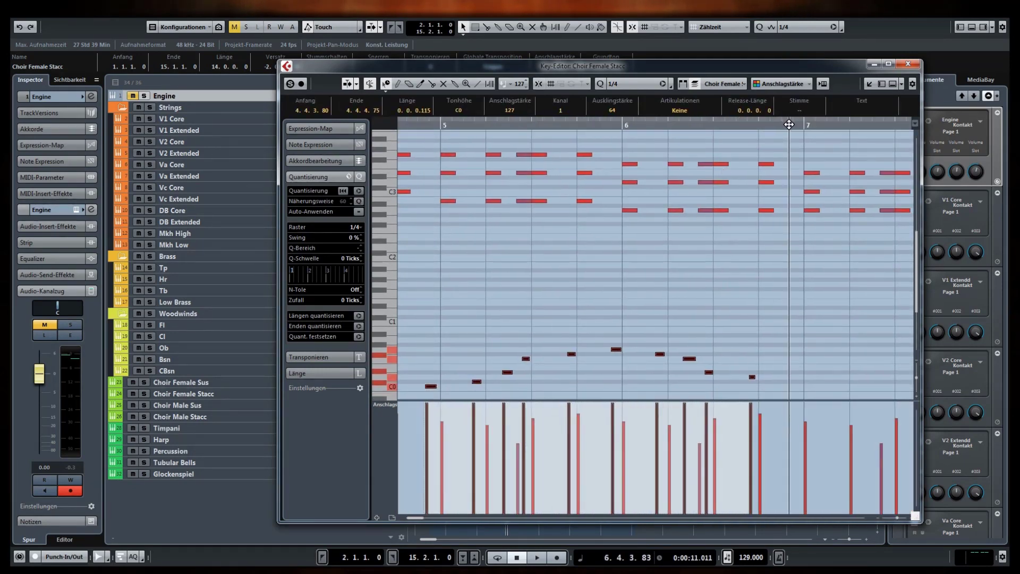
pyautogui.hotkey('ctrl', 'v')
pyautogui.click(764, 125)
pyautogui.hotkey('ctrl', 'v')
pyautogui.scroll(-5, 698, 232)
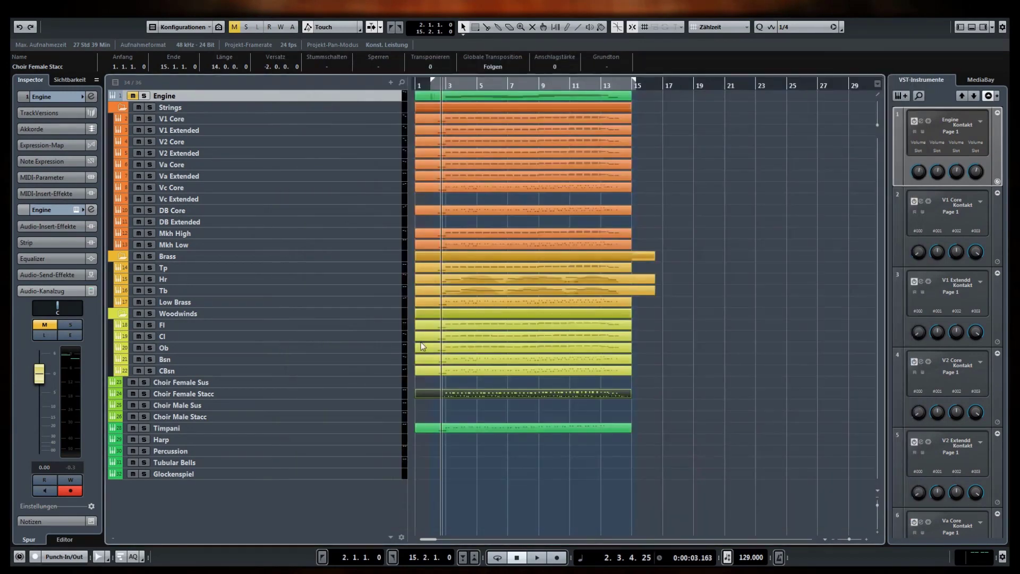
# - Copy the Choir Female Stacc part onto the Choir Male Stacc track and play the arrangement through bar 14
pyautogui.moveTo(462, 394); pyautogui.dragTo(461, 409)
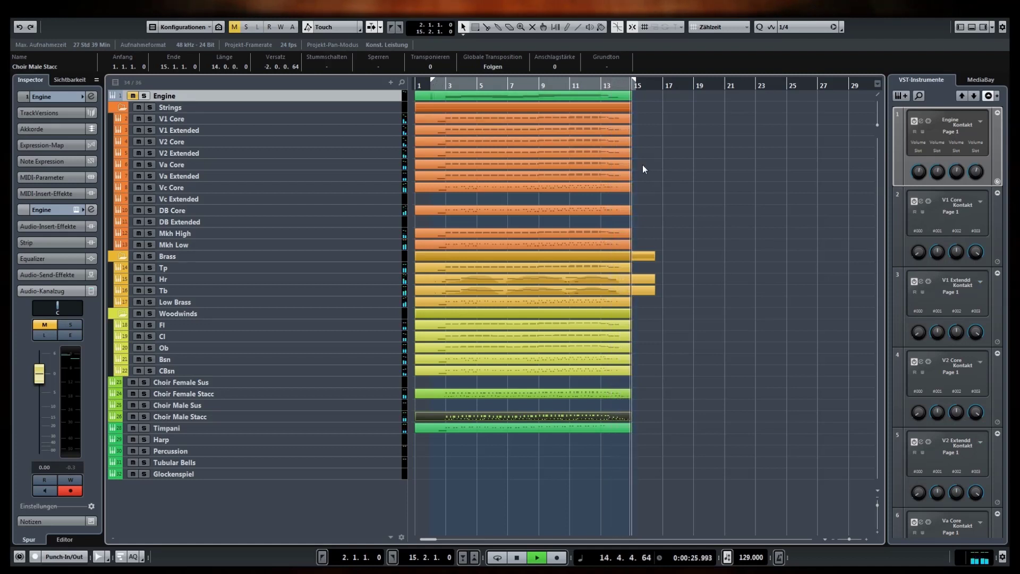
pyautogui.press('space')
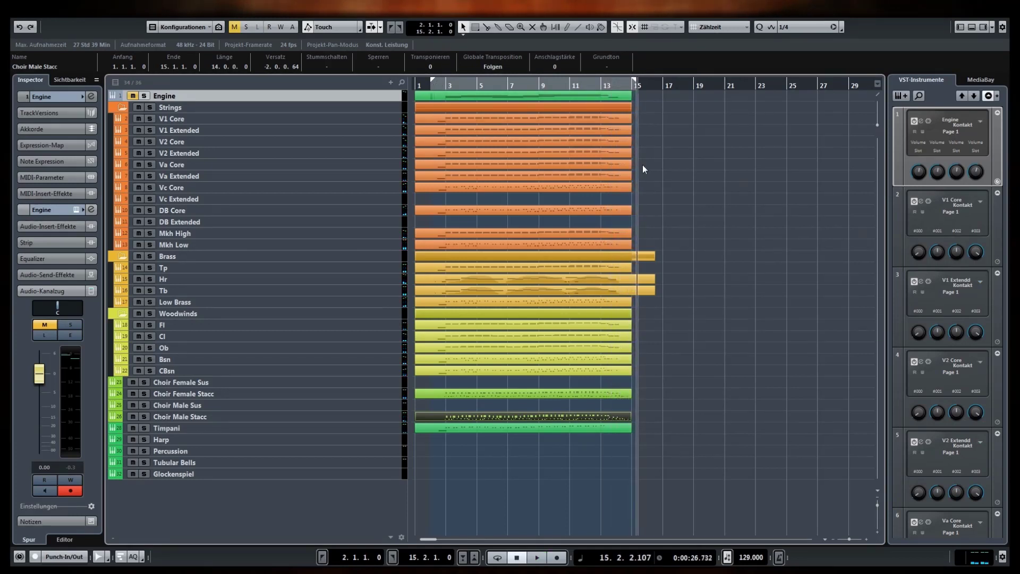
# - Split the overhanging Hr and Tb parts at bar 15 and delete the pieces beyond it
pyautogui.moveTo(642, 180); pyautogui.dragTo(641, 291)
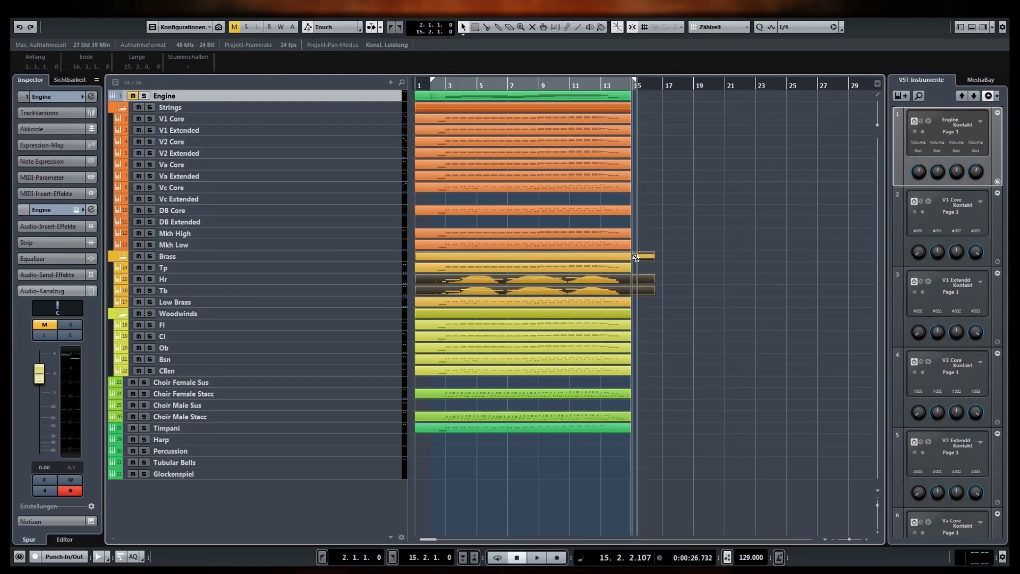
pyautogui.keyDown('alt'); pyautogui.click(633, 255); pyautogui.keyUp('alt')
pyautogui.press('Delete')
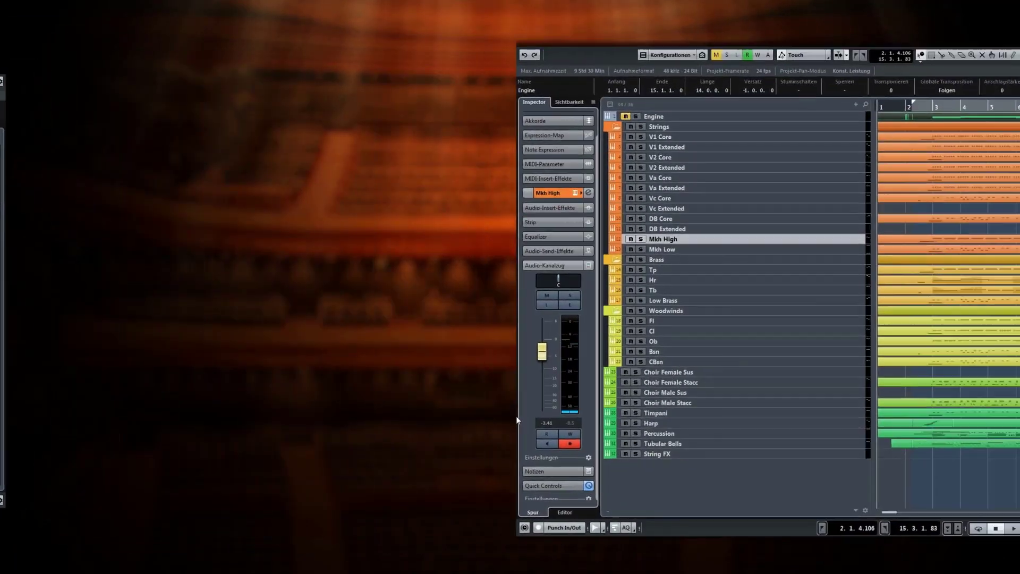
# - Play the finished arrangement with harp, percussion, tubular bells and string effects through to its end
pyautogui.press('space')
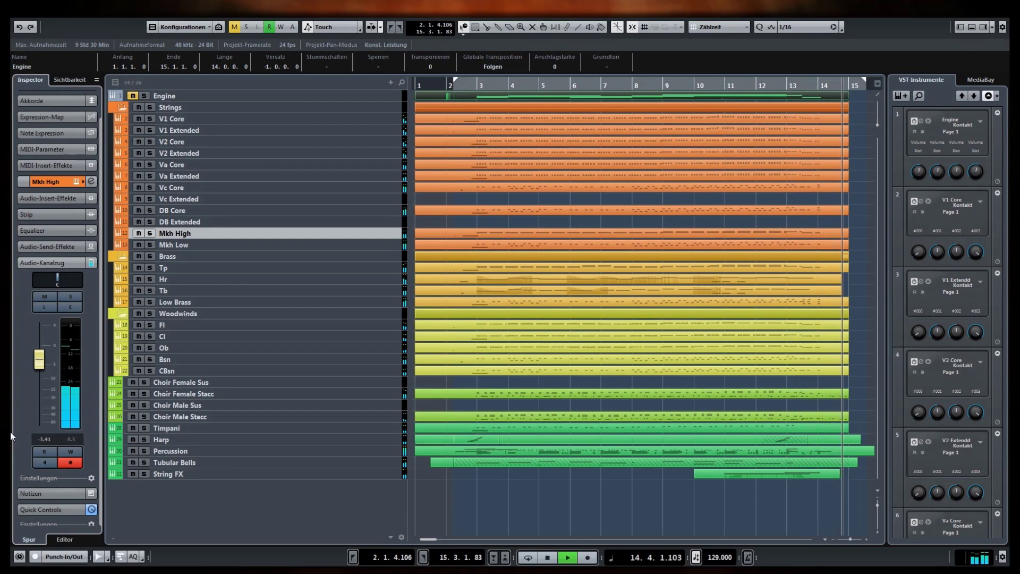
pyautogui.press('space')
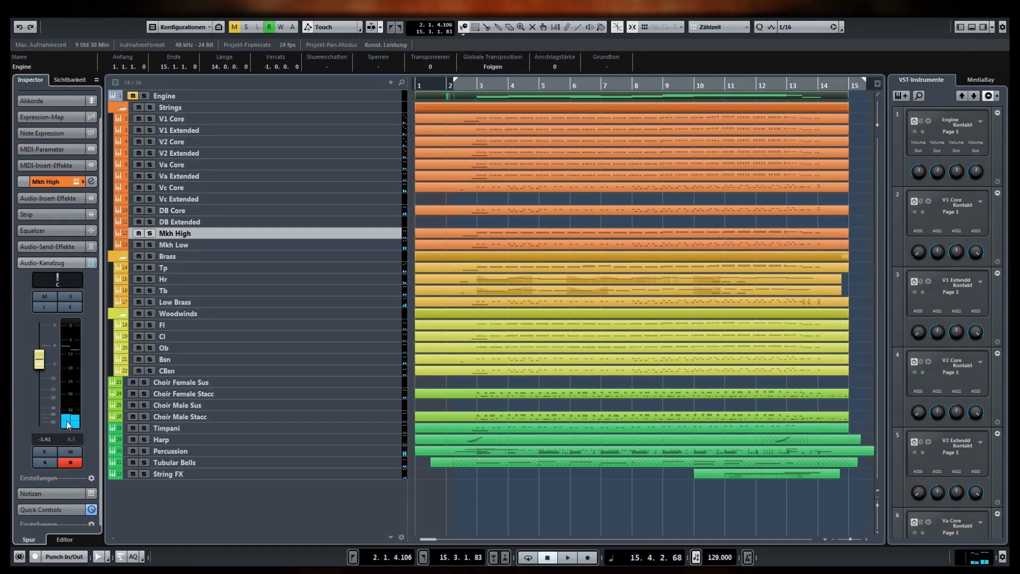